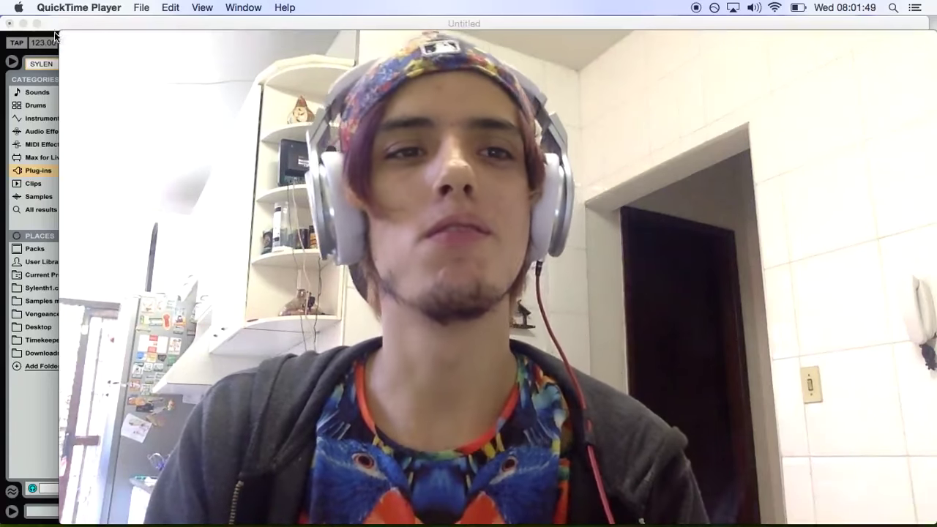
Shrink the QuickTime webcam preview into the lower-right corner and open the BazzISM2 kick clip.
drag(58, 31, 676, 426)
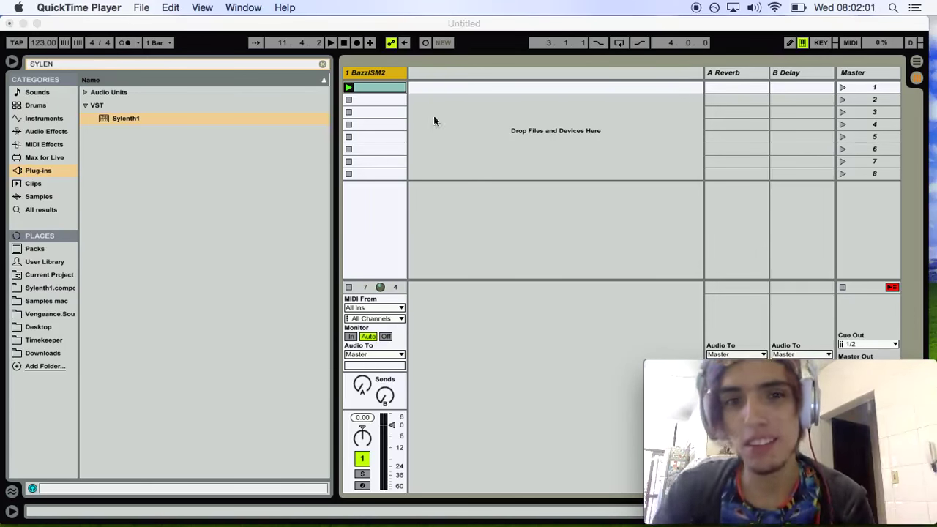
double_click(373, 87)
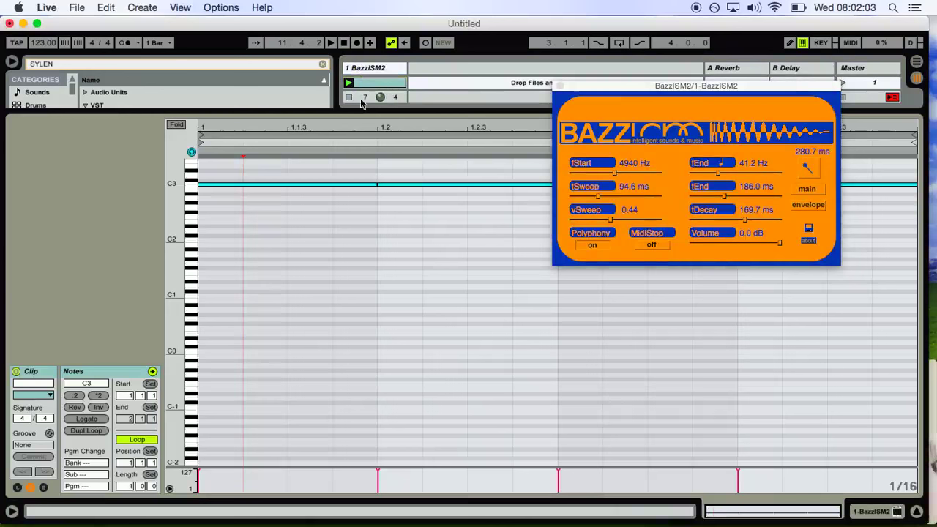
Enlarge the mixer area, set BazzISM2's fEnd to E0 41.2 Hz and tDecay to 180.6 ms.
drag(361, 103, 350, 380)
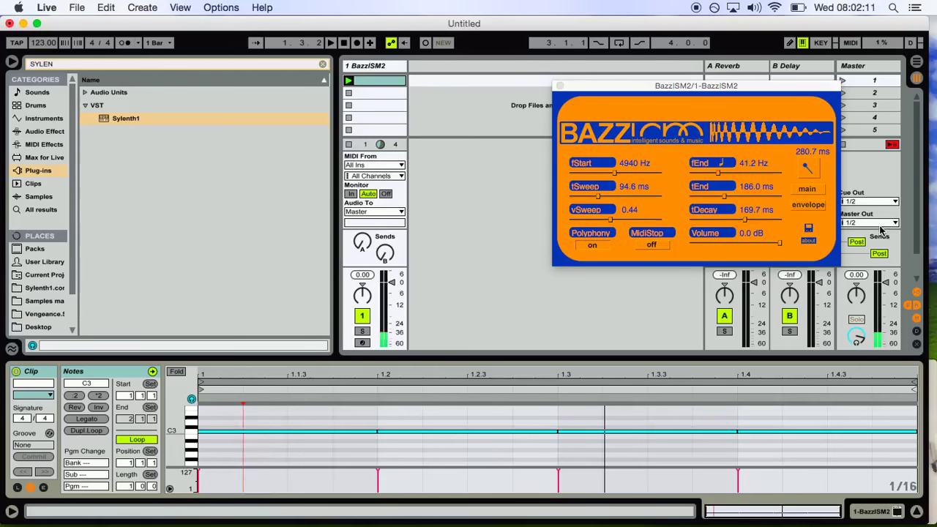
click(724, 164)
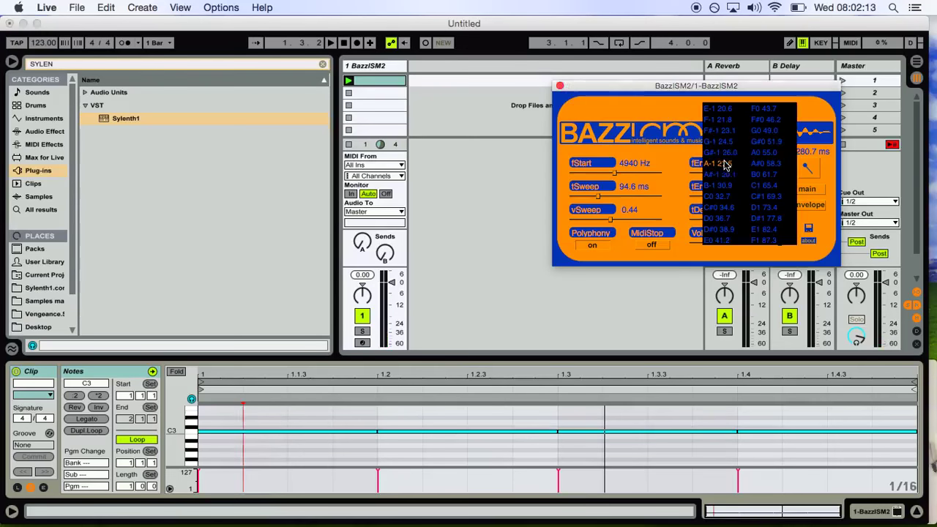
click(724, 243)
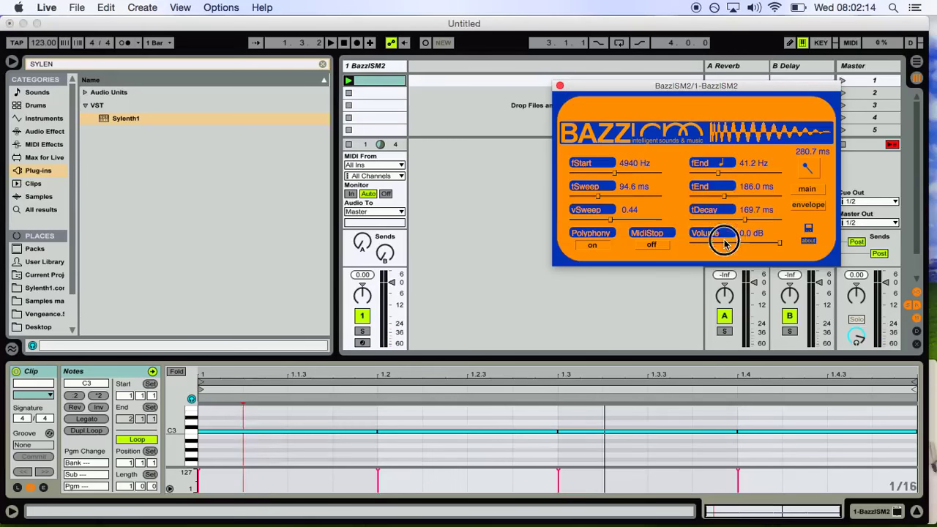
click(726, 200)
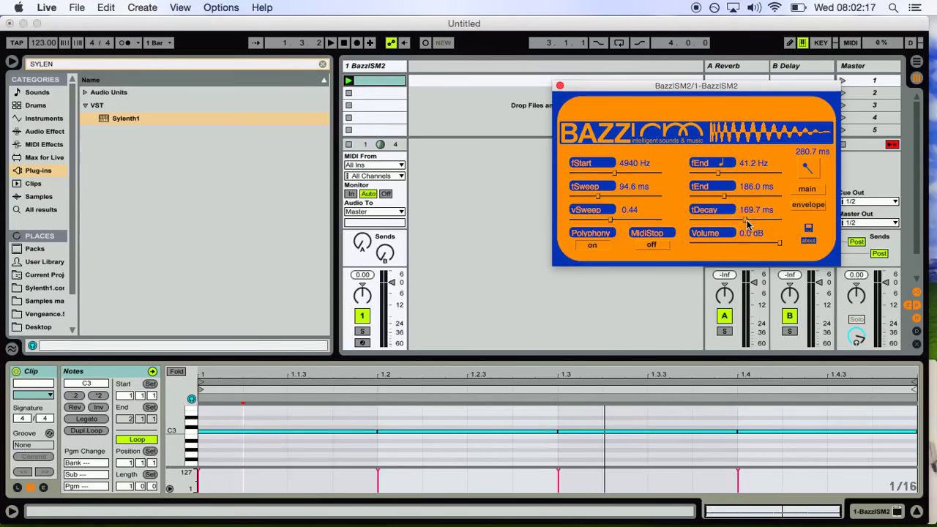
click(748, 224)
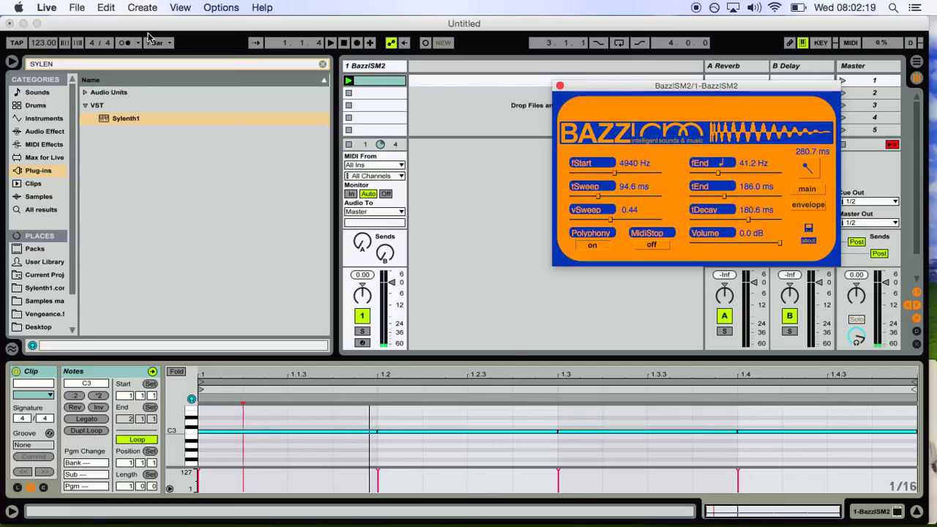
Drag Kit-Core 808 and Kit-Core 909 from Packs into the session and create an empty clip on the 808 track.
click(323, 64)
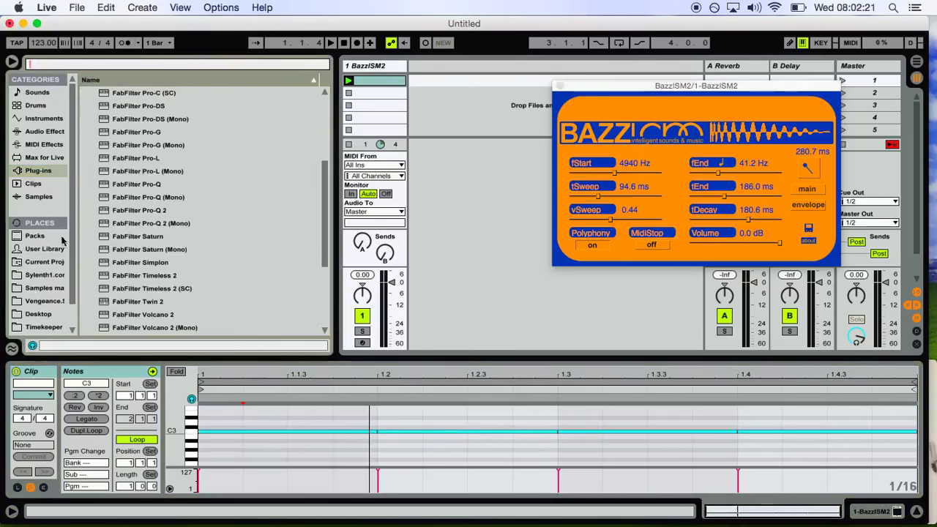
click(35, 235)
drag(146, 176, 467, 119)
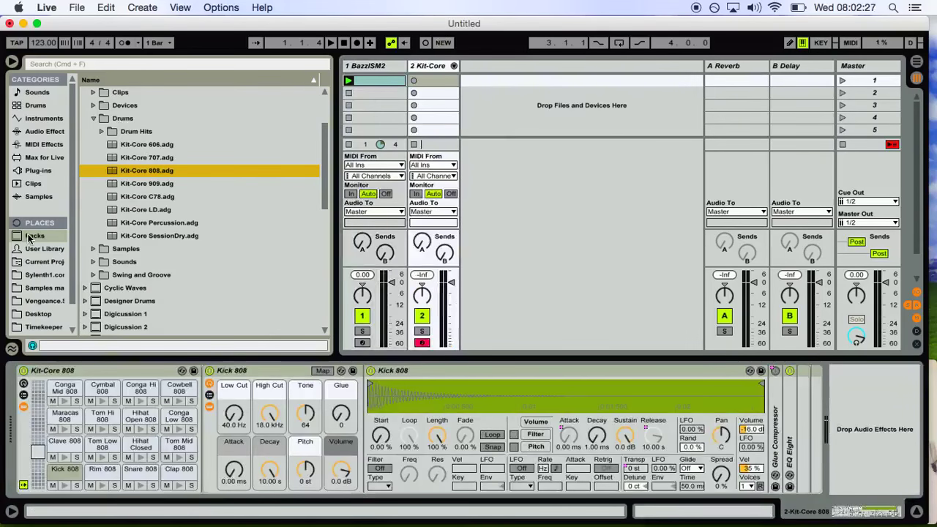
scroll(208, 112, up, 2)
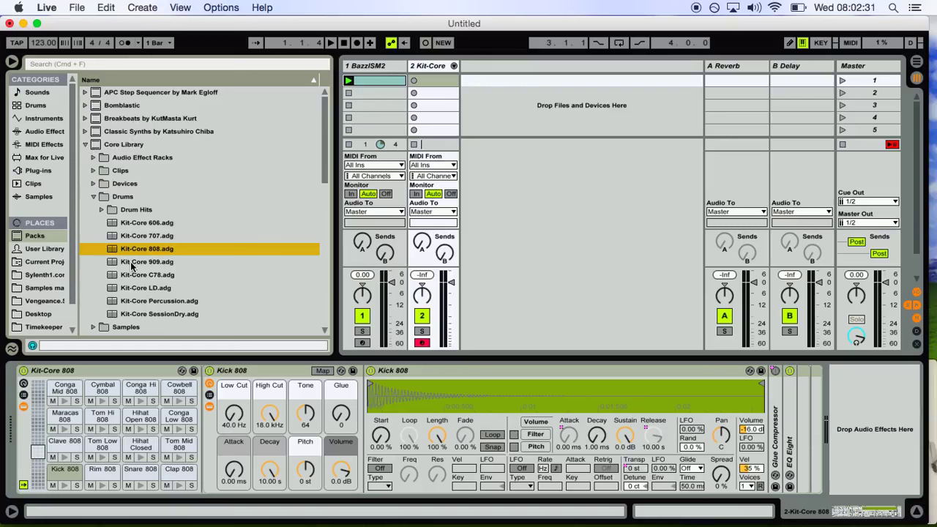
drag(131, 265, 617, 209)
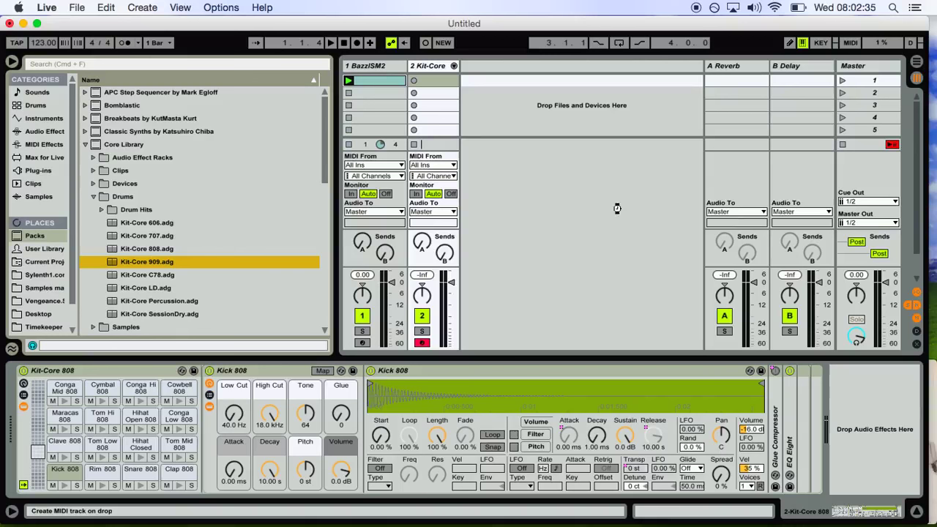
drag(505, 67, 465, 71)
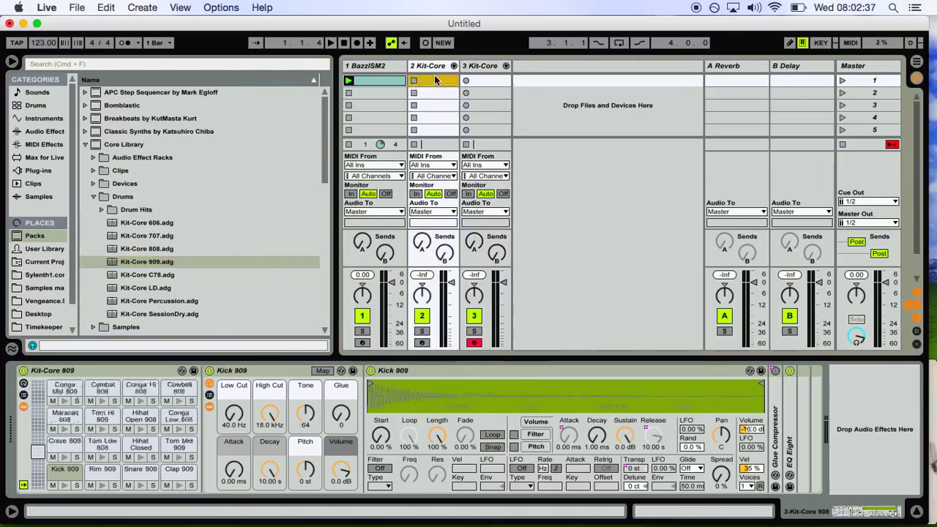
double_click(433, 80)
drag(273, 363, 273, 280)
Draw two eighth-note Hihat Closed 808 hits at 1.1.1 and 1.1.3 with adjusted velocity.
scroll(264, 401, down, 5)
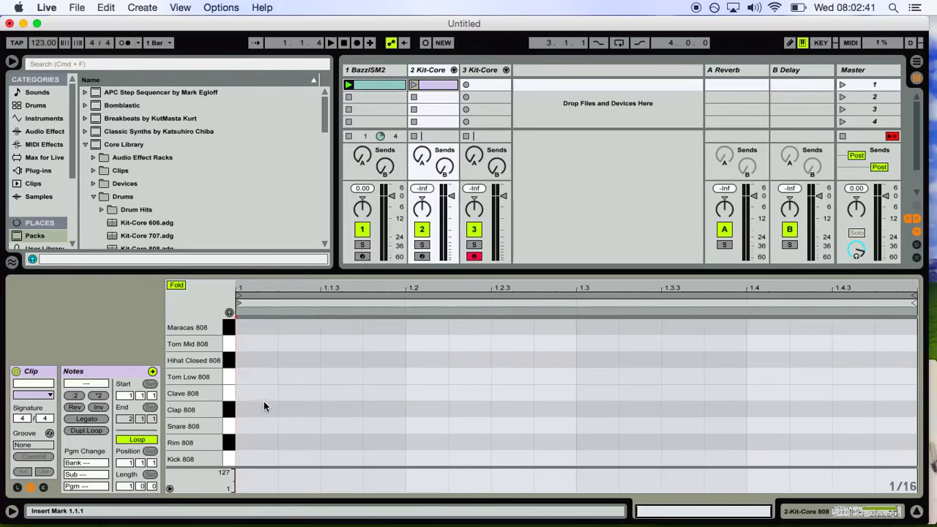
double_click(254, 359)
drag(276, 366, 296, 463)
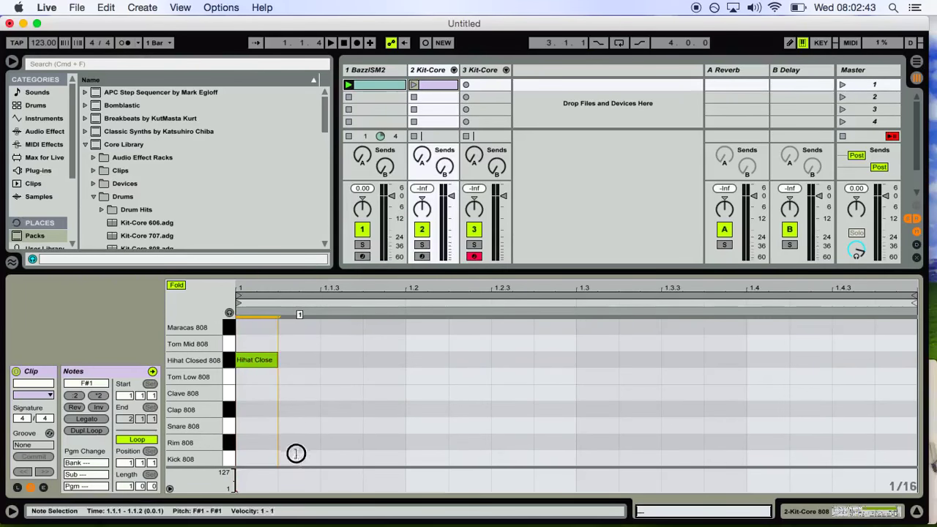
key(shift+Right)
click(336, 358)
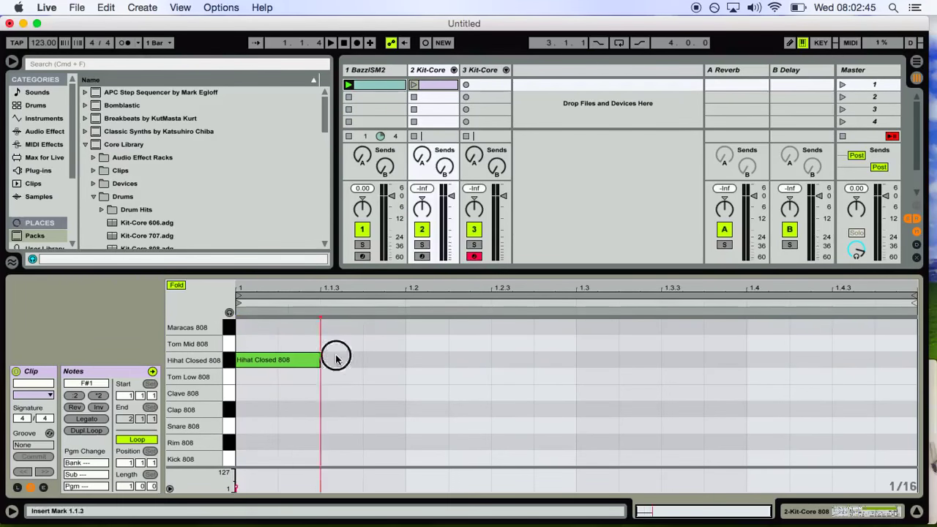
double_click(336, 358)
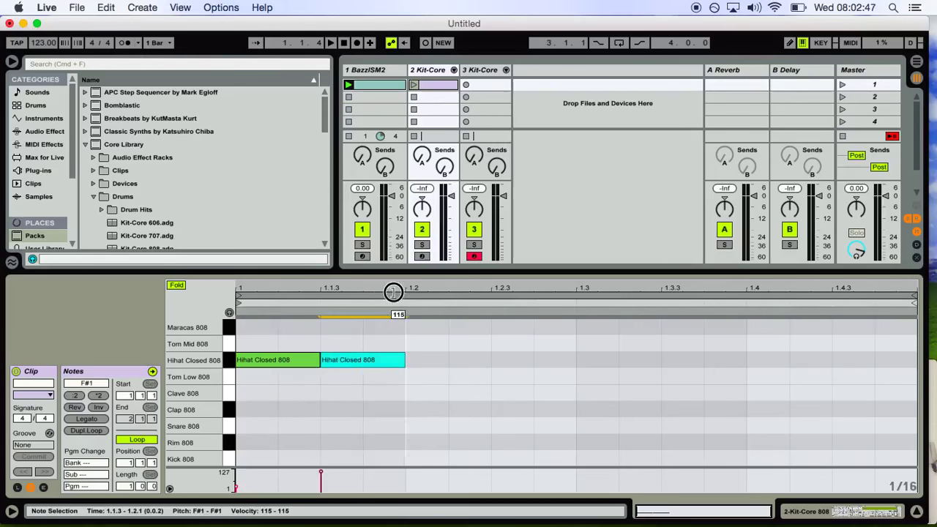
Duplicate the hi-hat pair to fill the bar, play the clip, and set track 2 to -6.40 dB.
key(ctrl+a)
key(ctrl+d)
key(ctrl+d)
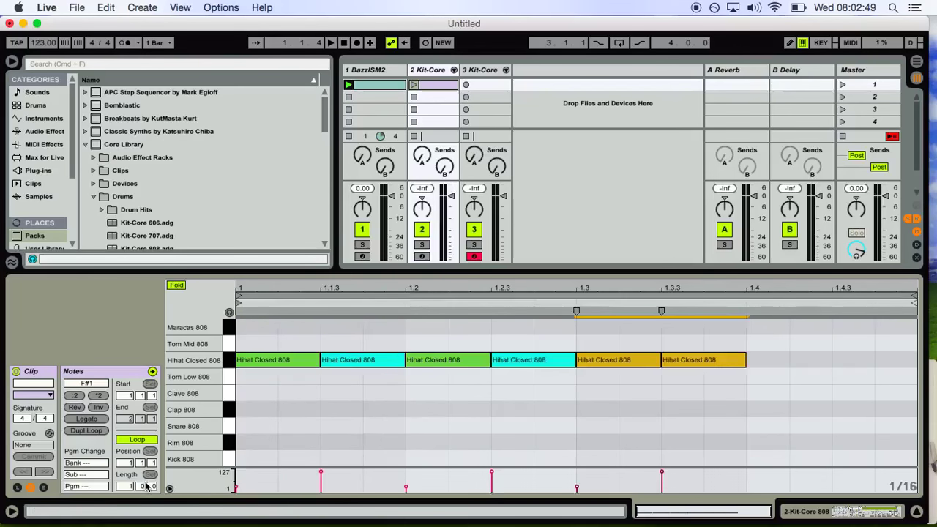
key(ctrl+d)
click(414, 86)
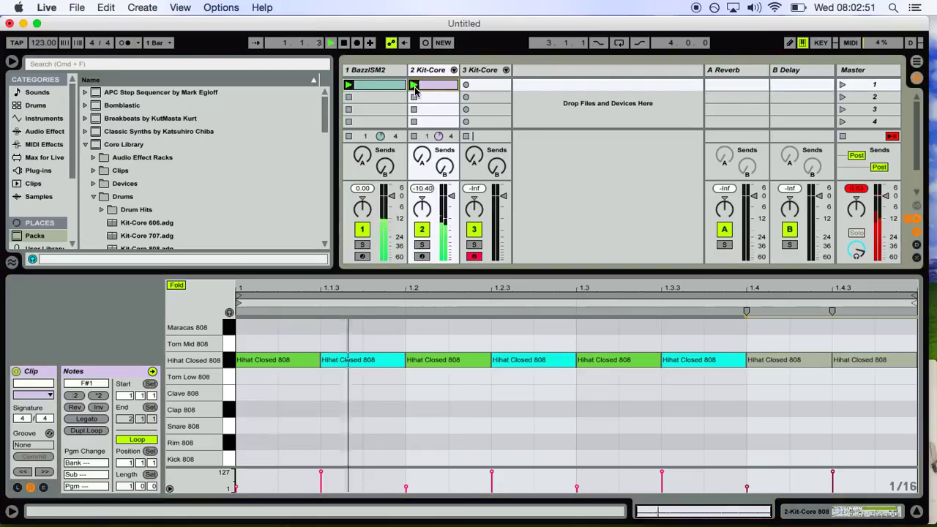
drag(450, 194, 451, 188)
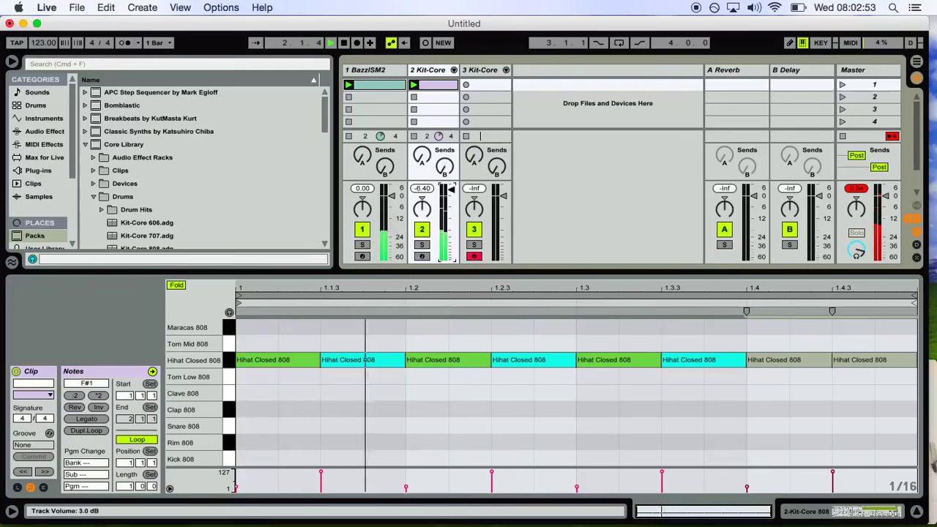
Put EQ Eight on the 808 track with band 4 boosted to 11.0 kHz, about +7 dB.
click(42, 132)
click(110, 225)
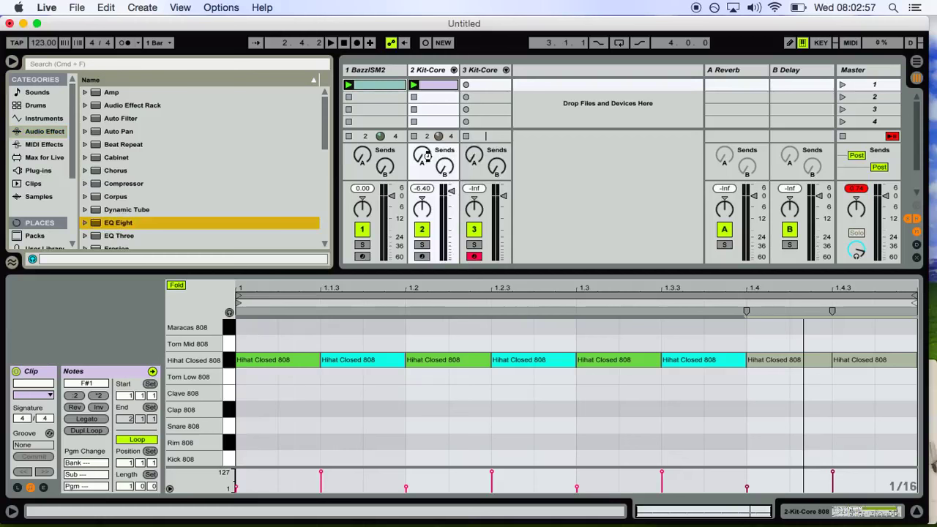
drag(425, 156, 424, 156)
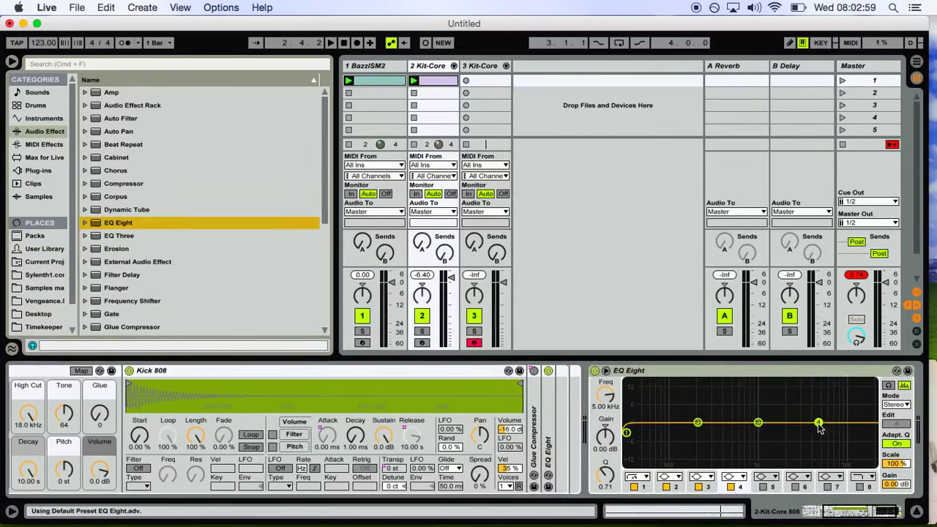
drag(818, 423, 849, 408)
key(space)
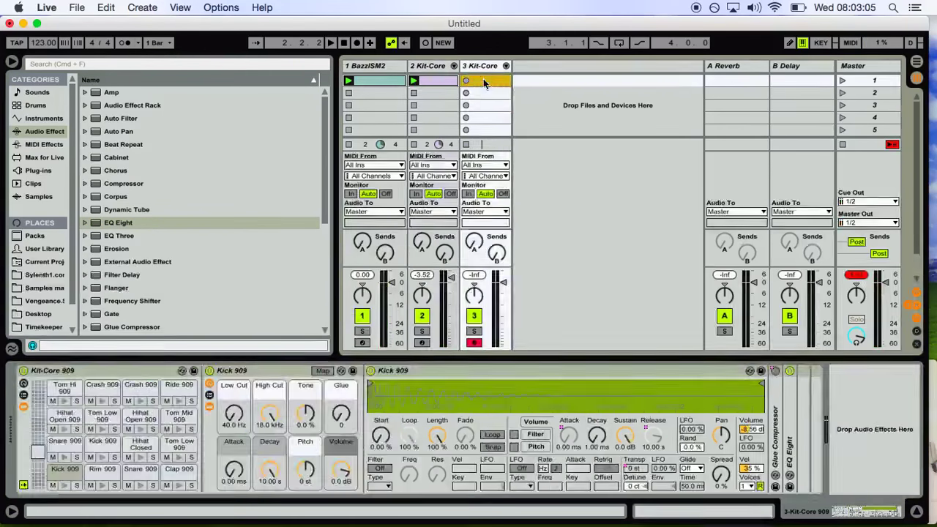
double_click(468, 82)
Add Snare 909 hits at beats 1.2 and 1.4 and launch track 3's clip.
scroll(414, 458, down, 3)
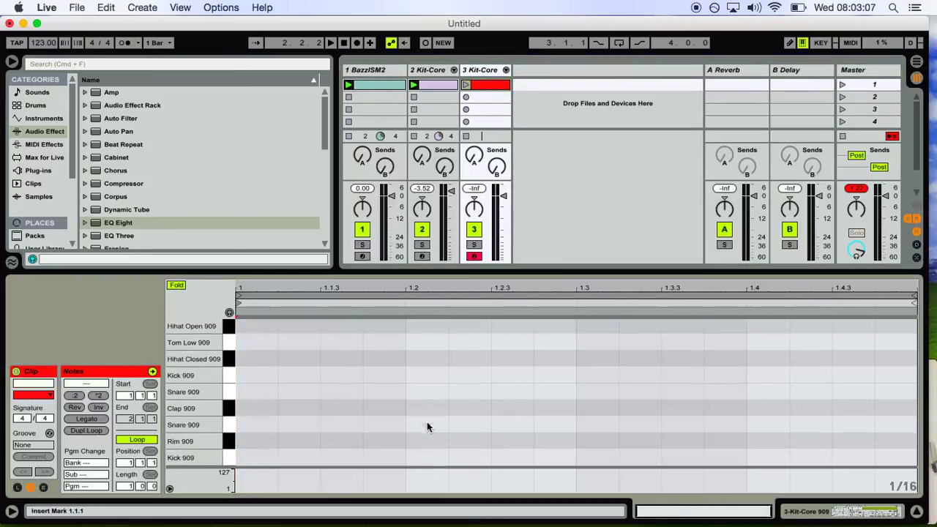
double_click(426, 424)
double_click(764, 431)
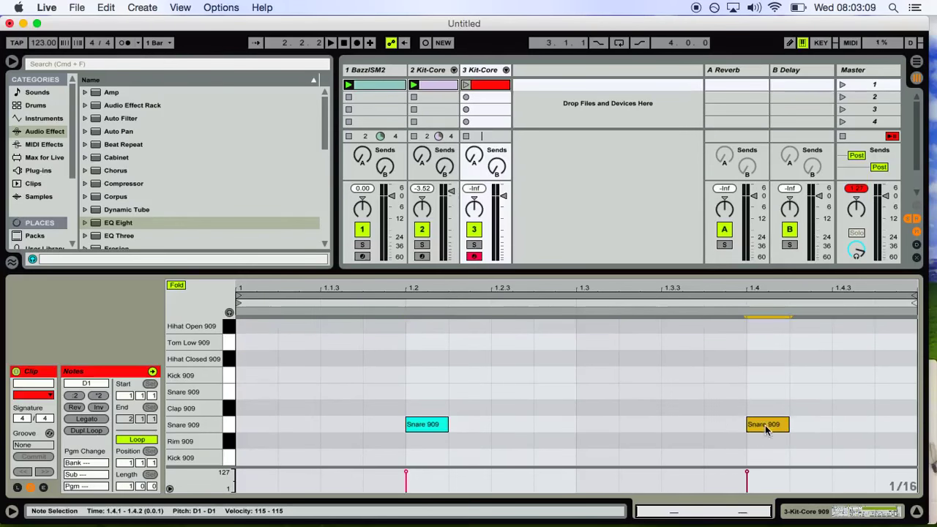
click(466, 85)
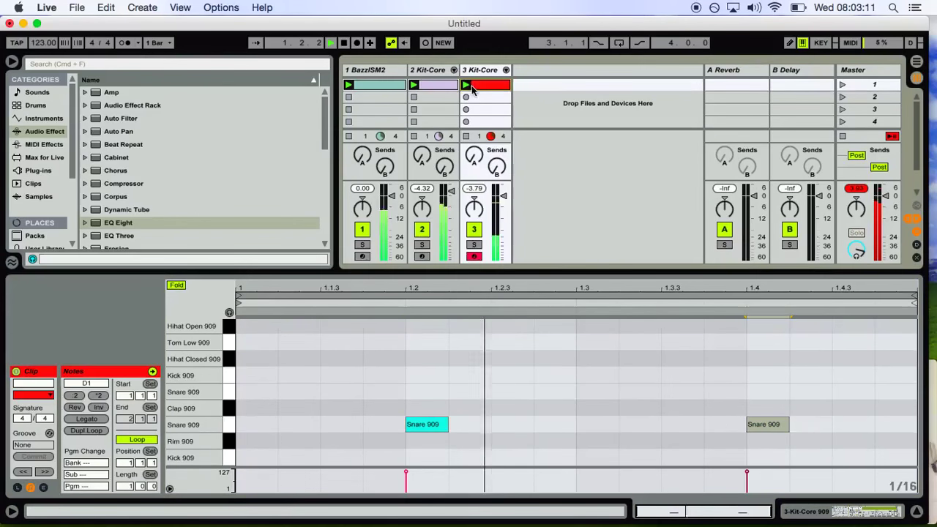
Shorten the Snare 909 pad's Decay from 10.00 s to 136 ms.
click(483, 70)
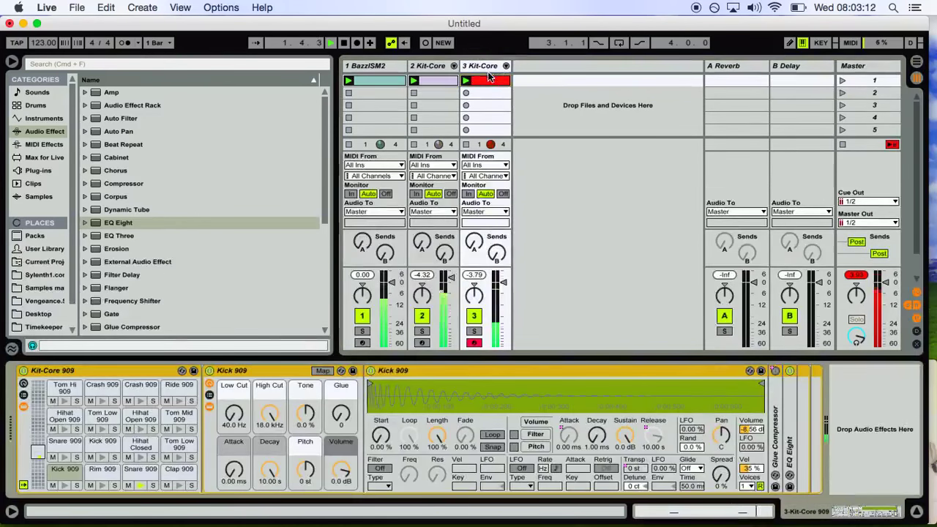
click(140, 470)
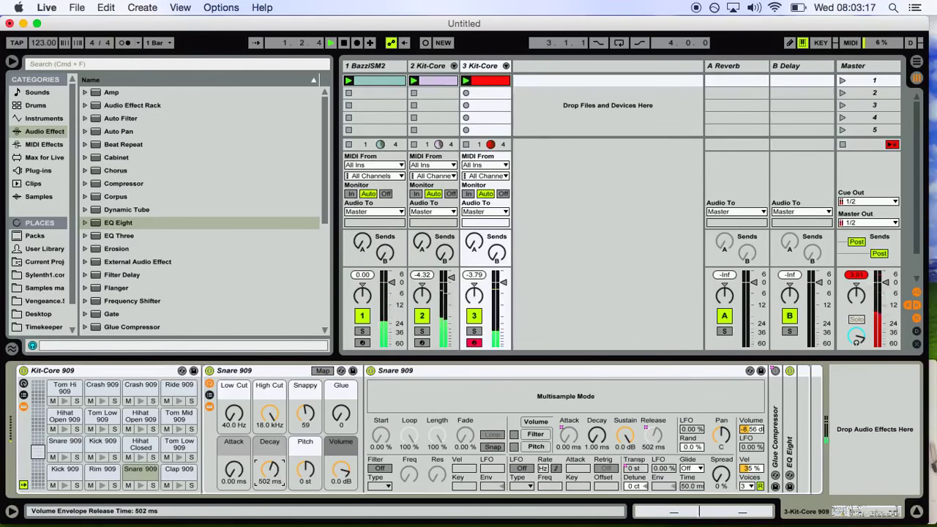
click(132, 475)
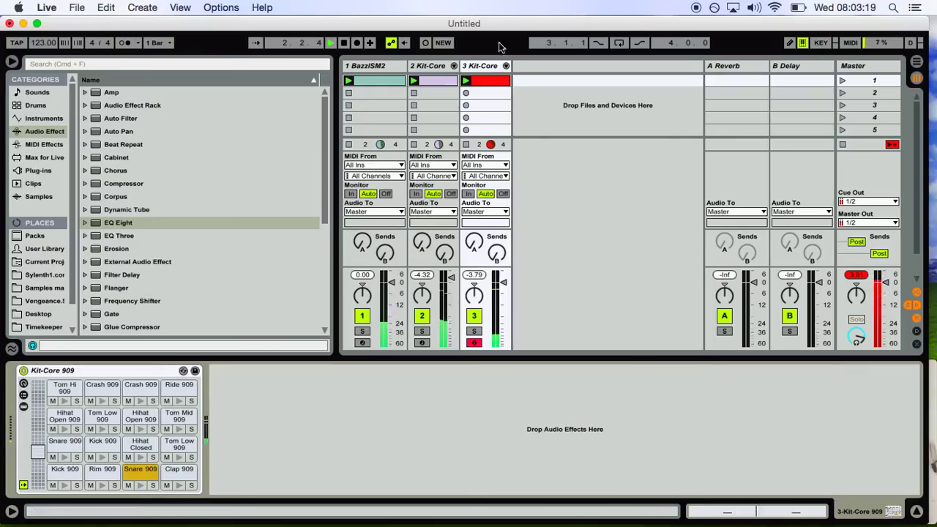
click(141, 471)
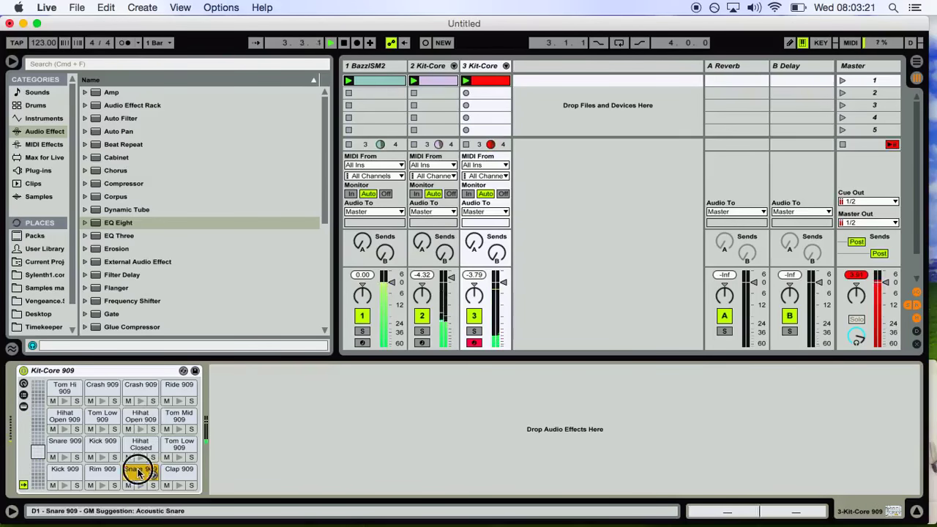
drag(269, 468, 269, 505)
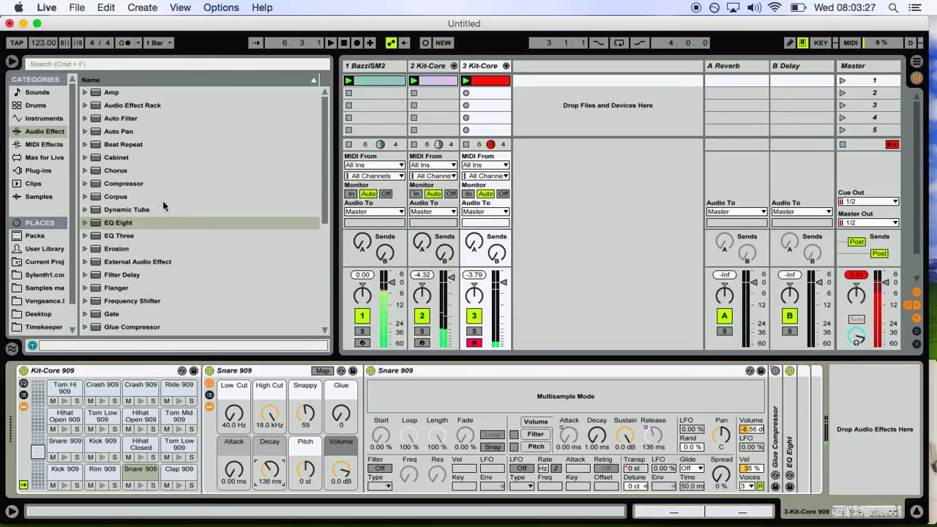
Add EQ Eight to the 909 snare track with a ~10.6 kHz boost and a 295 Hz low cut.
drag(117, 223, 504, 195)
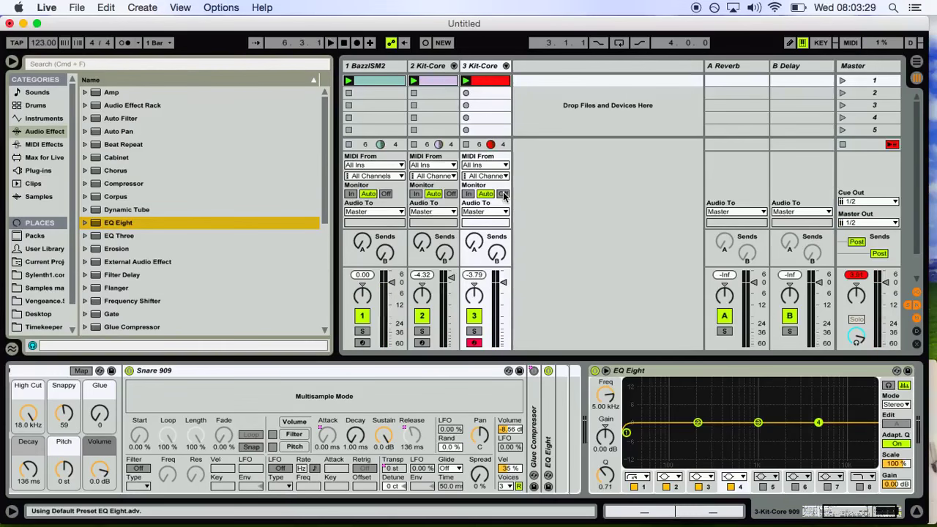
key(space)
drag(757, 423, 846, 397)
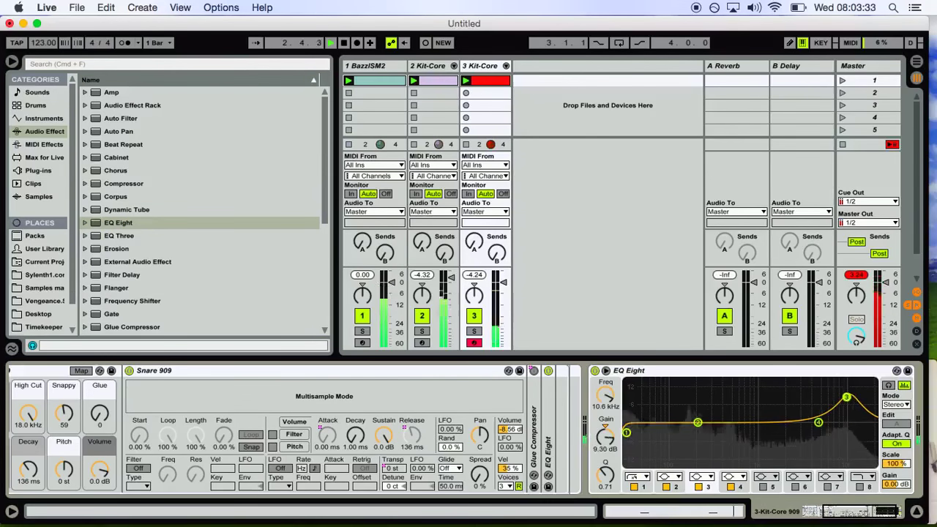
drag(627, 432, 713, 437)
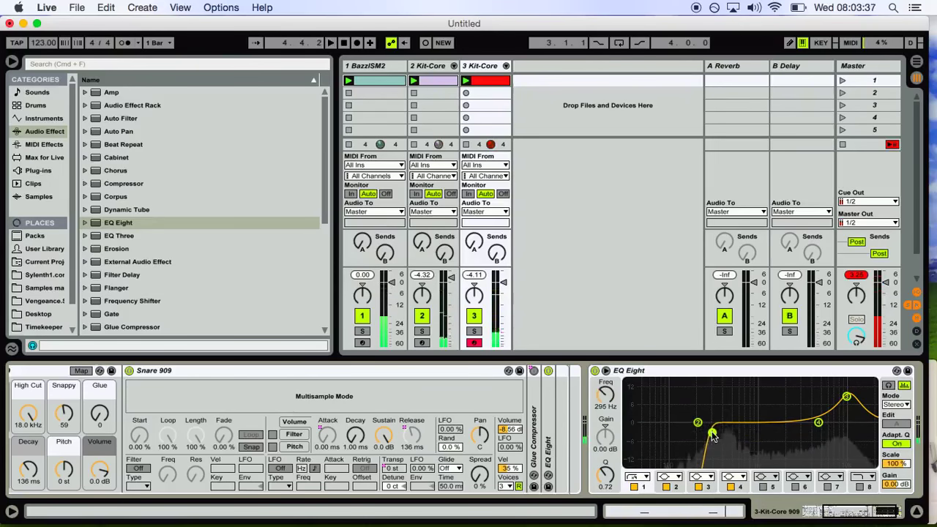
click(40, 171)
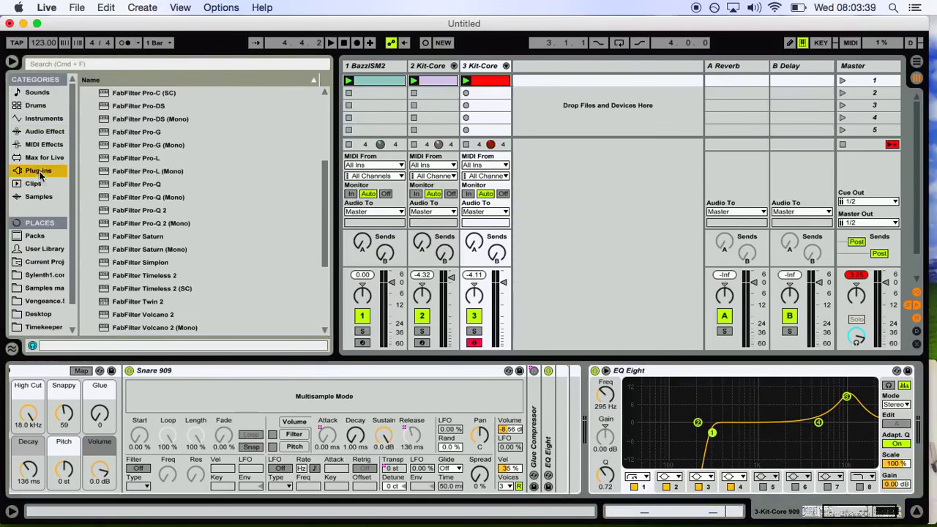
Search 'sy', load Sylenth1 onto a new fourth track, and switch to preset bank 2.
click(64, 65)
text(su)
key(BackSpace)
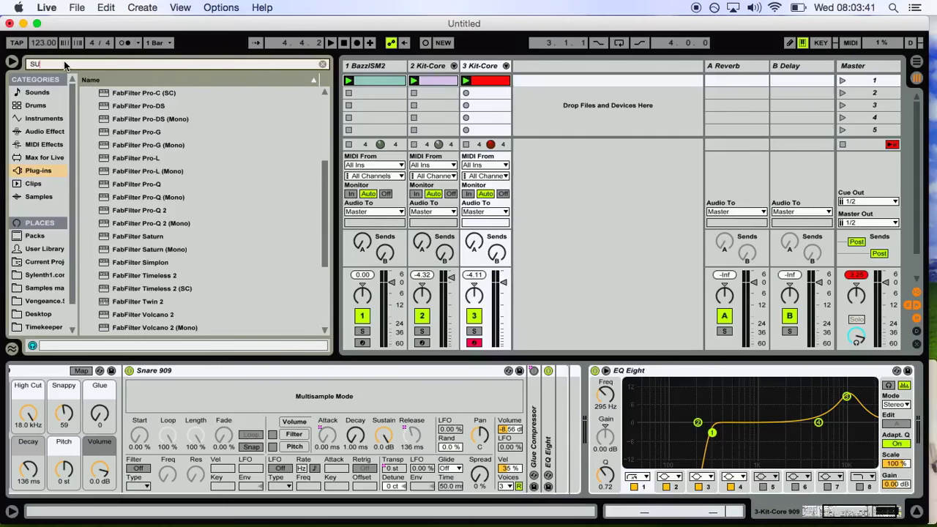
text(y)
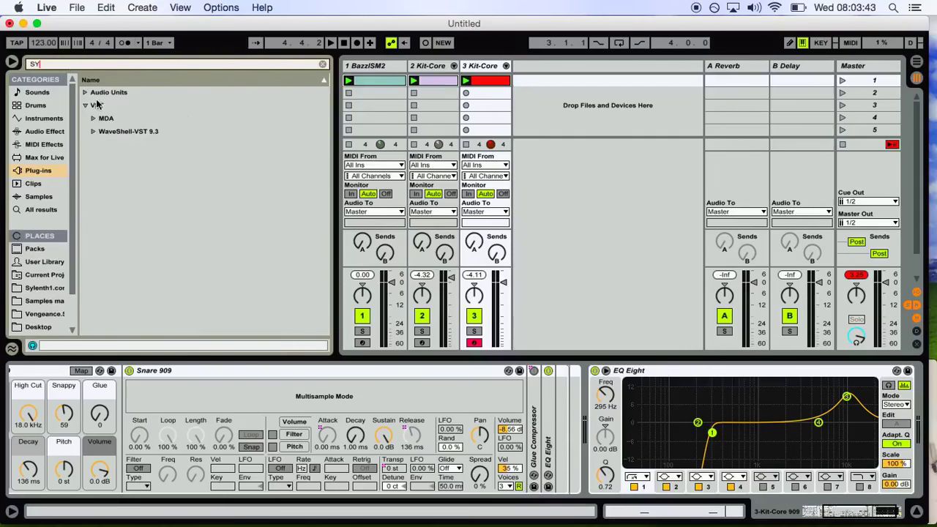
drag(120, 118, 656, 91)
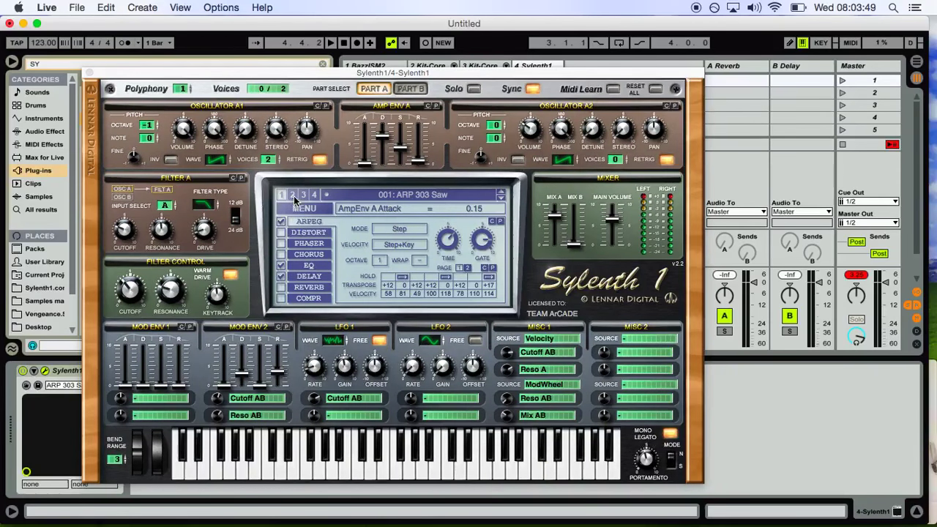
click(293, 194)
click(355, 195)
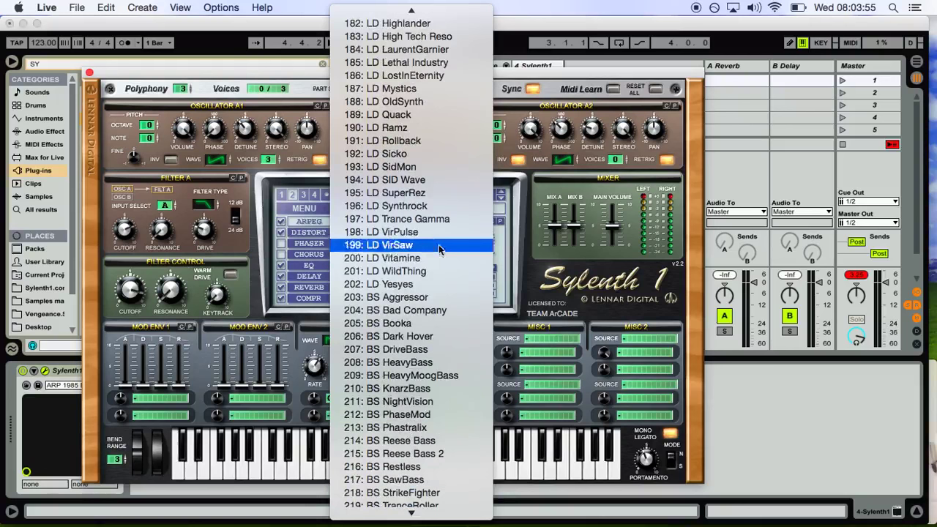
Load Sylenth1's 205: BS Booka preset and set its filter cutoff to about 24.41 Hz.
click(410, 324)
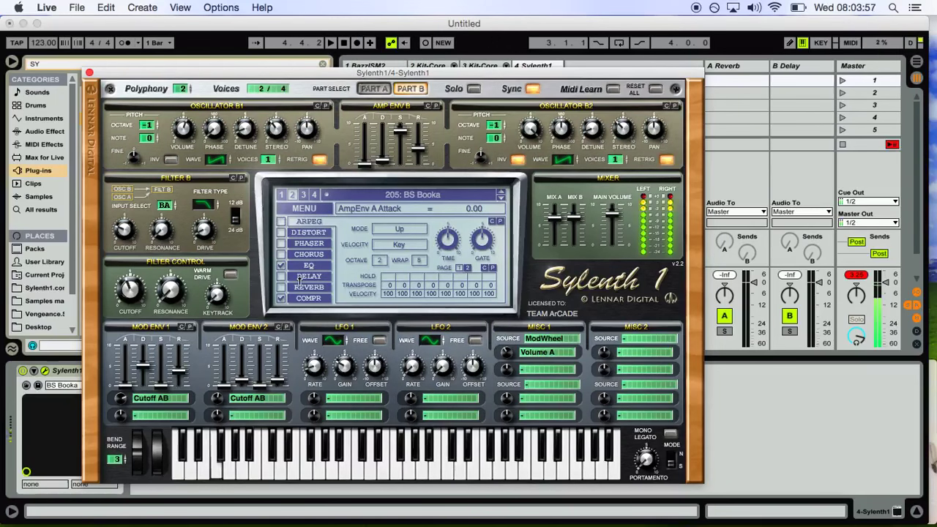
drag(130, 294, 130, 309)
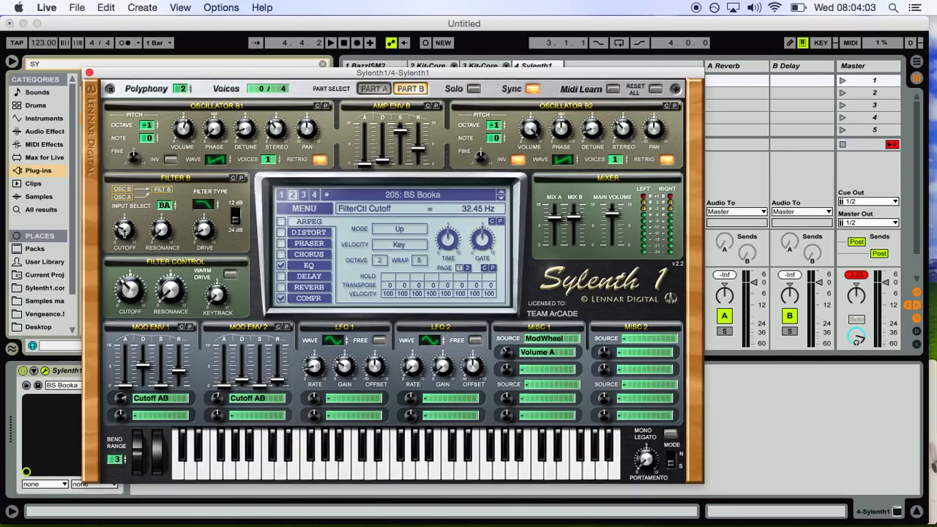
mouse_move(130, 292)
mouse_down()
mouse_move(130, 309)
mouse_move(132, 289)
mouse_up()
drag(132, 293, 133, 289)
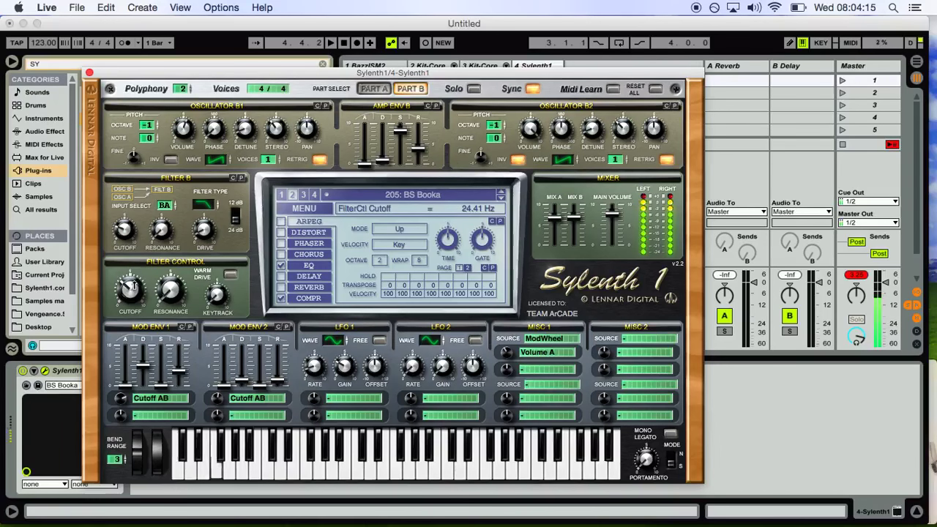
Create an empty clip on track 4, stop playback, and place a low bass note at the clip start.
click(90, 71)
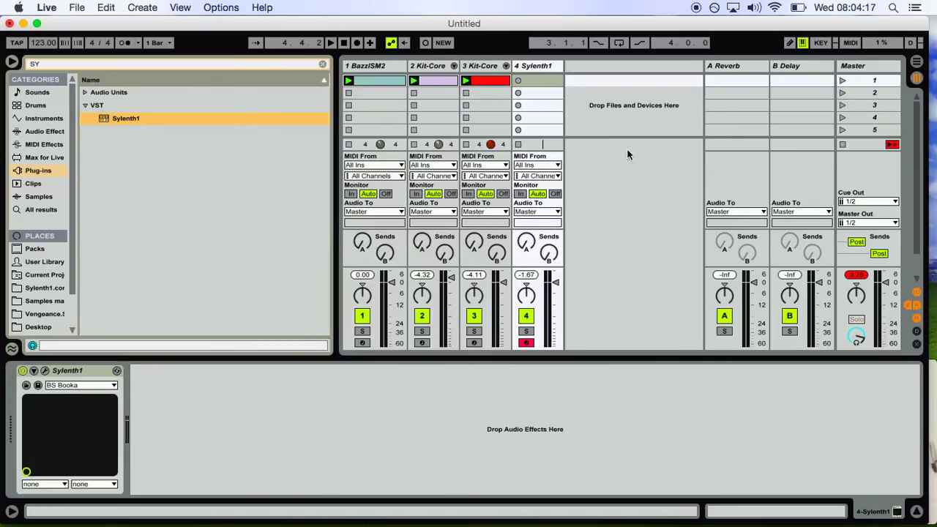
double_click(530, 80)
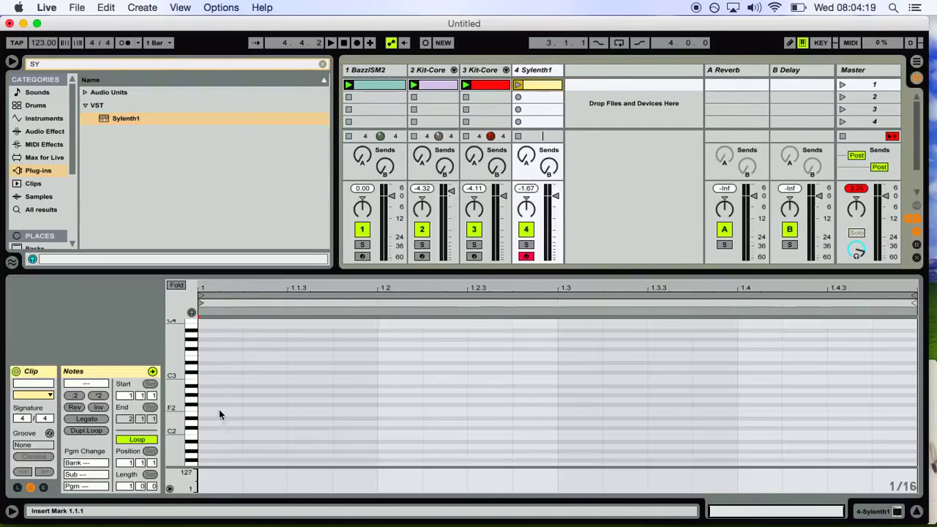
click(842, 137)
click(191, 312)
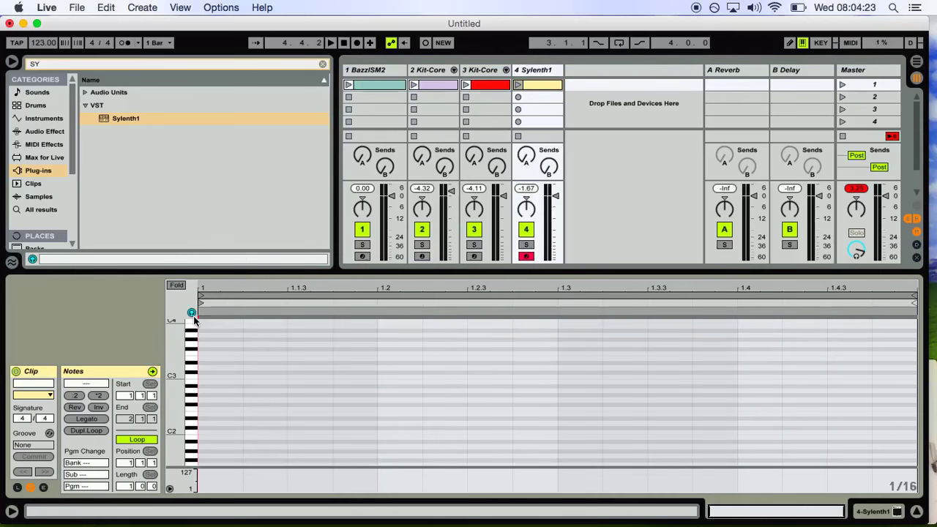
double_click(209, 424)
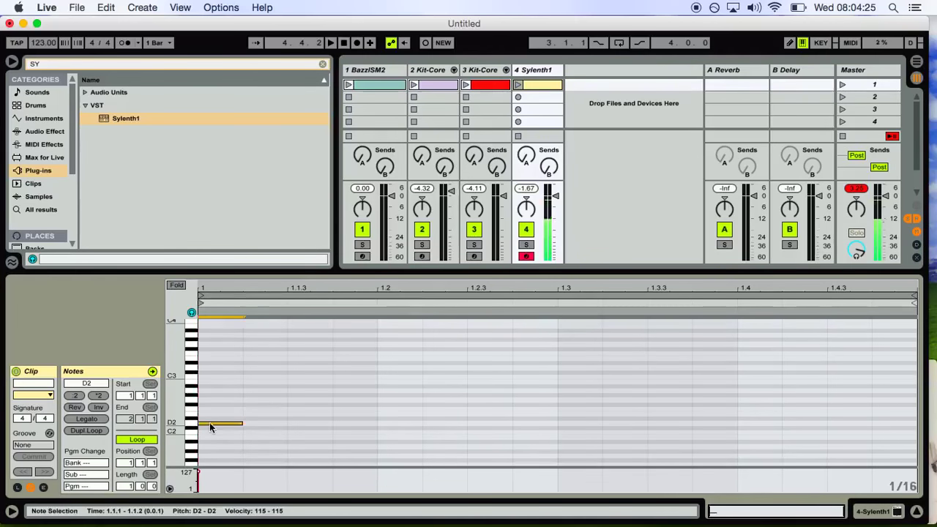
drag(211, 427, 213, 454)
Add a D2 at 1.1.2 and D1 notes at 1.1.3, 1.2.3, 1.3.3, 1.4.3 and 1.4.4.
double_click(267, 398)
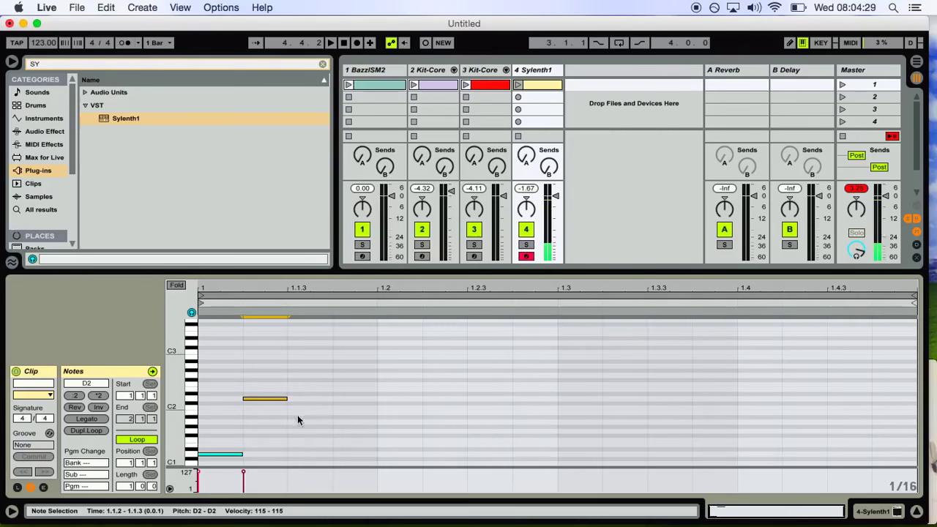
double_click(306, 454)
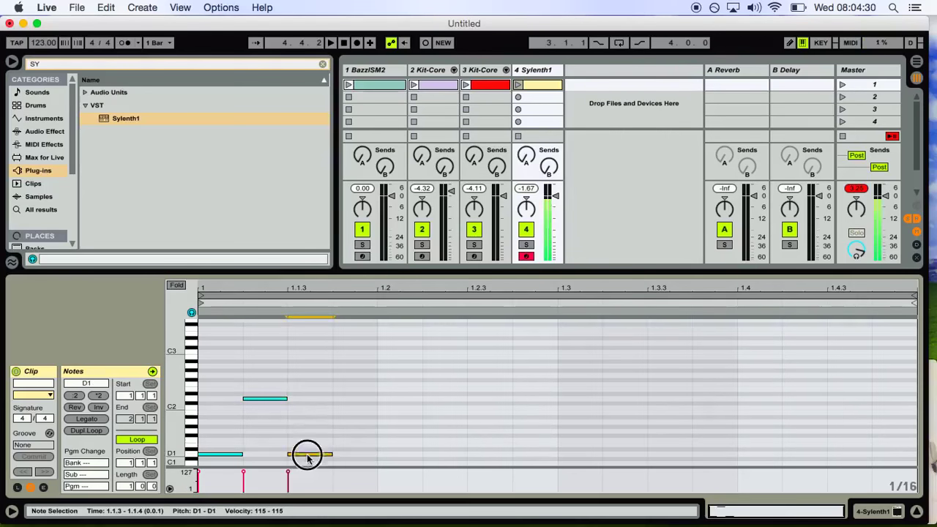
double_click(476, 454)
double_click(666, 457)
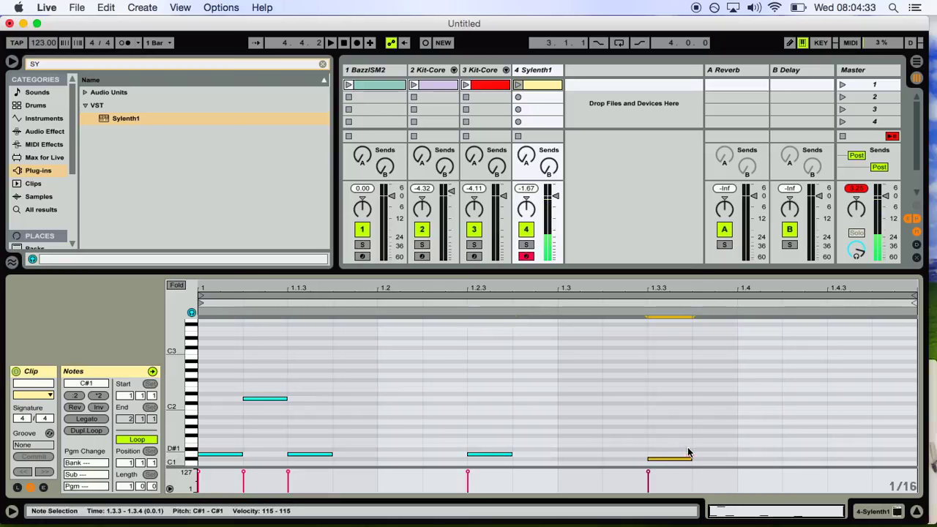
key(Up)
double_click(837, 455)
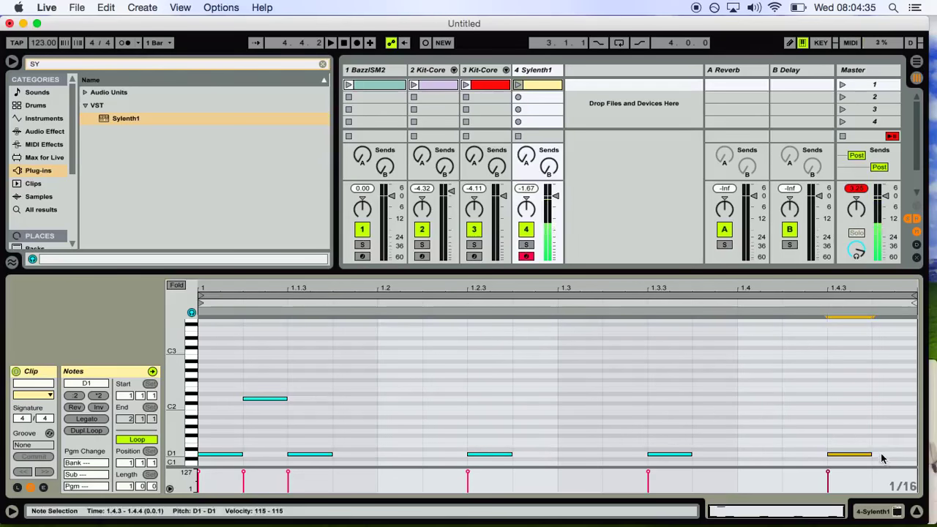
double_click(882, 457)
Duplicate the Sylenth1 bass track and add EQ Eight that cuts the original's lows.
click(544, 72)
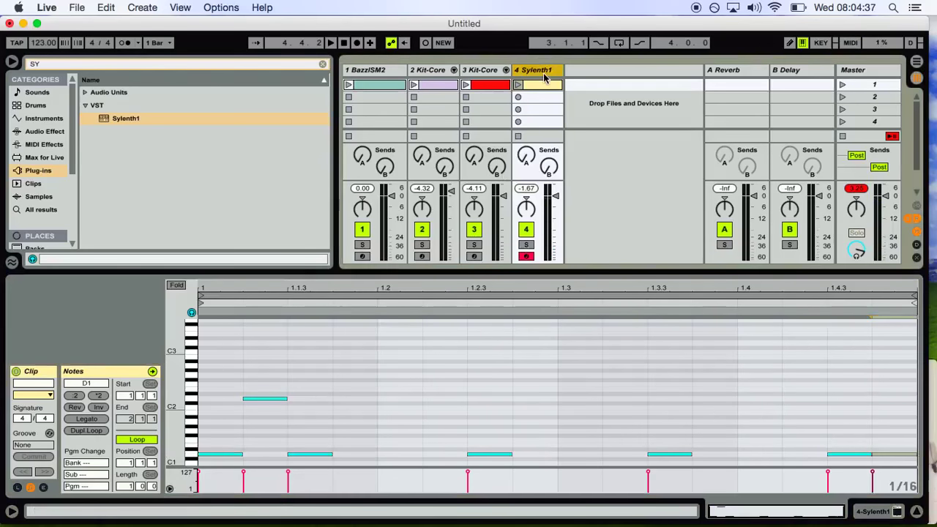
key(super+d)
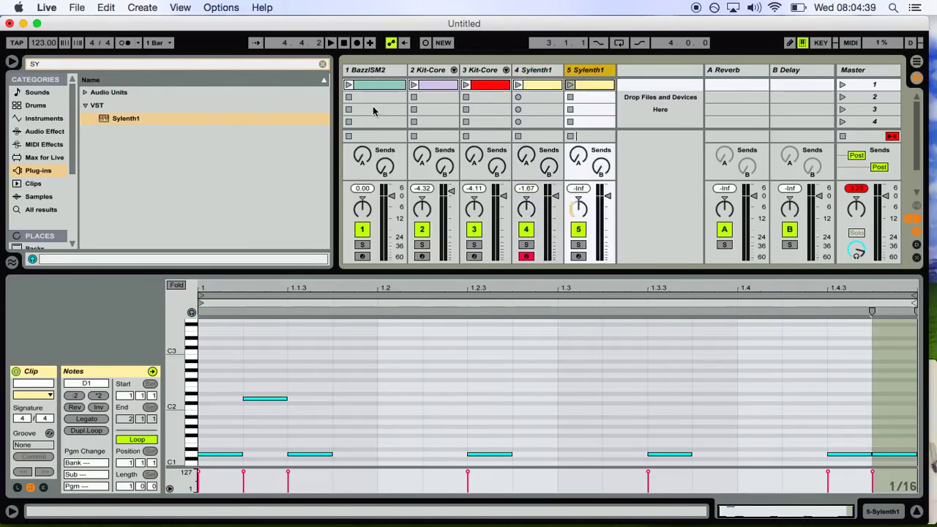
click(323, 65)
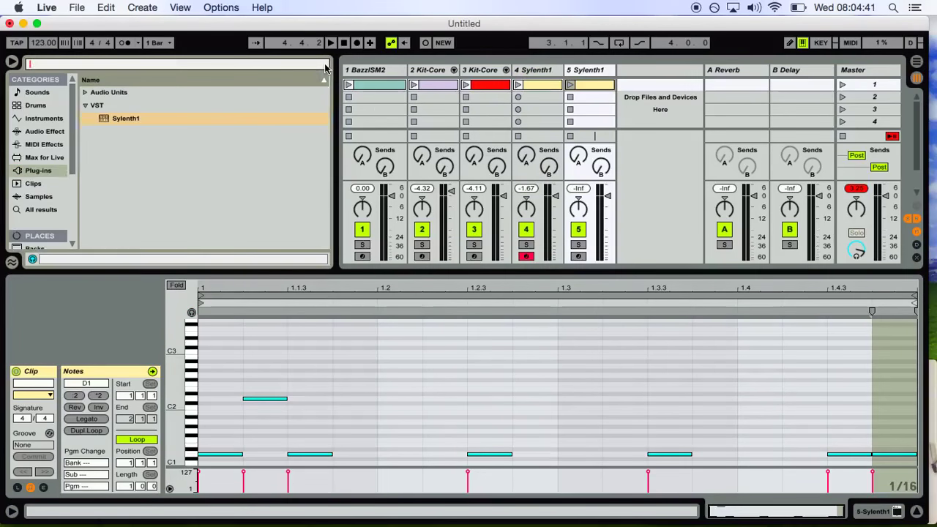
click(43, 131)
click(120, 223)
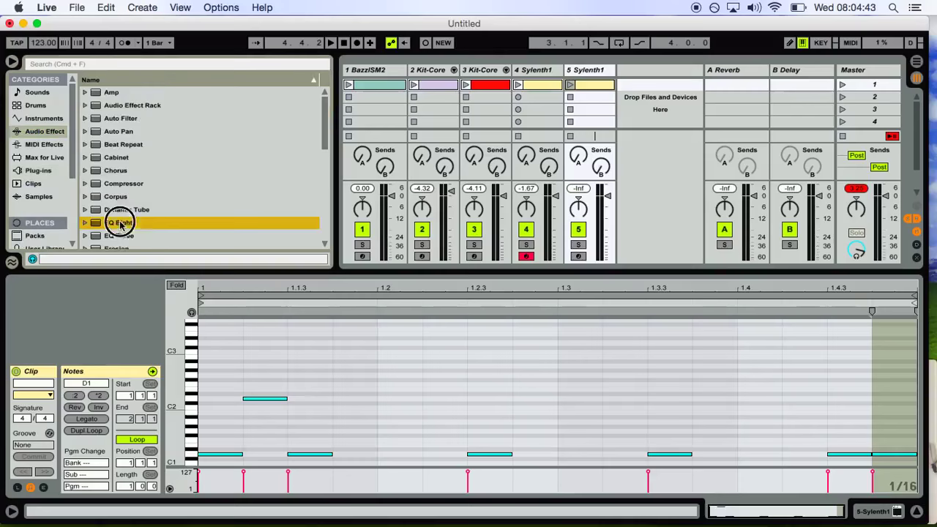
click(574, 69)
drag(452, 186, 532, 187)
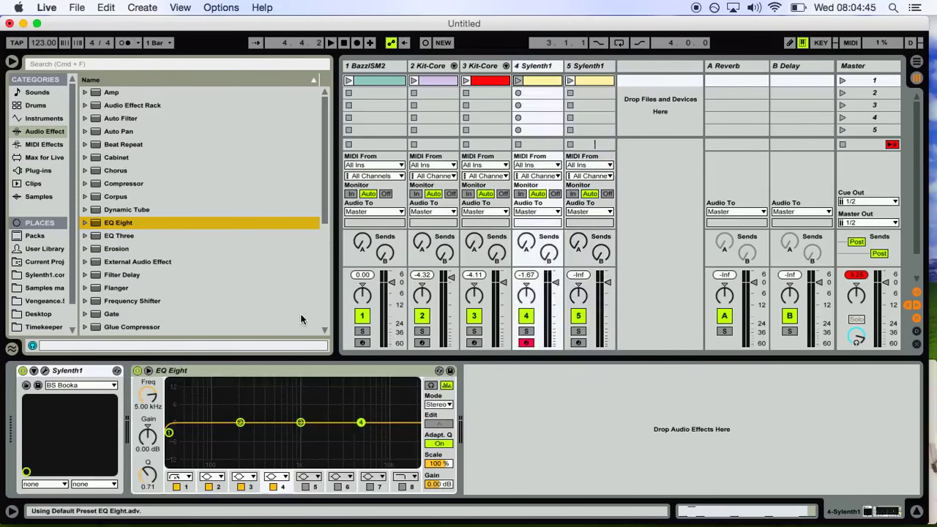
drag(167, 433, 232, 432)
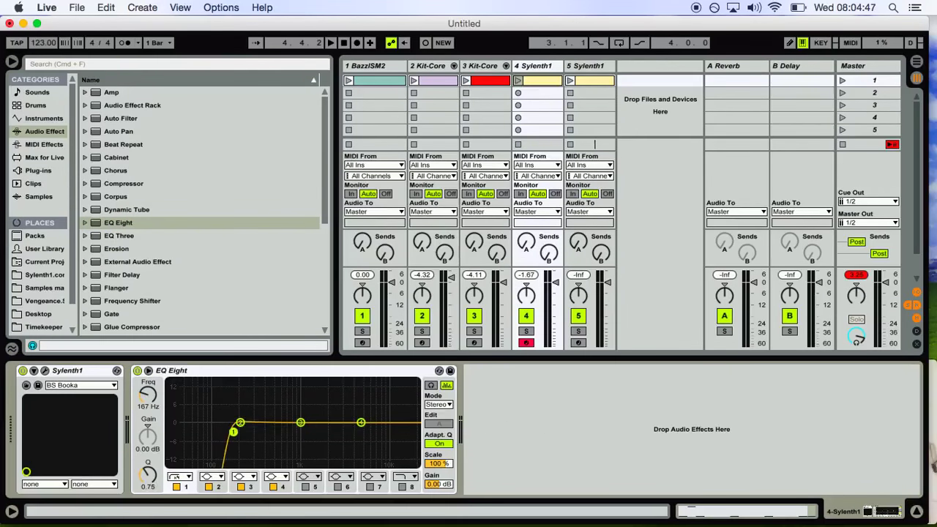
Copy the EQ to the duplicate: low cut at 30 Hz, band 4 high-cut near 208 Hz.
click(225, 380)
key(super+d)
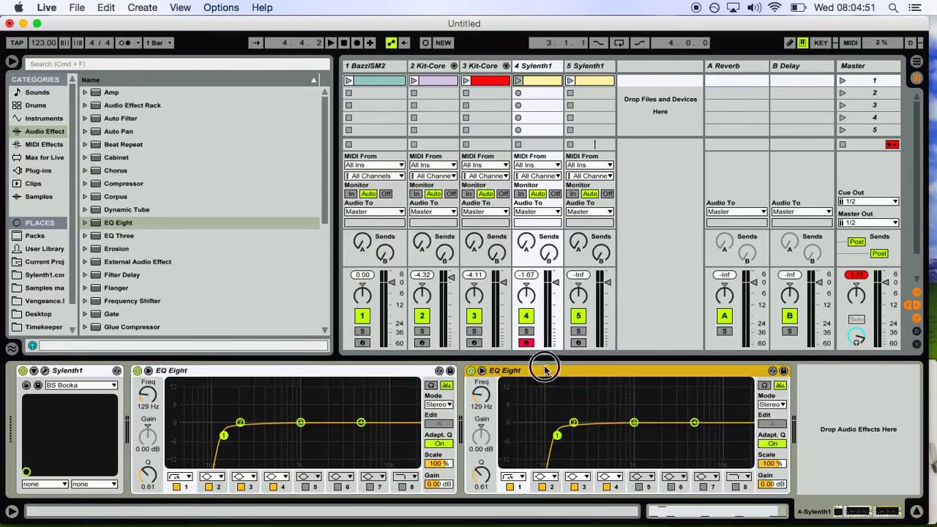
click(563, 245)
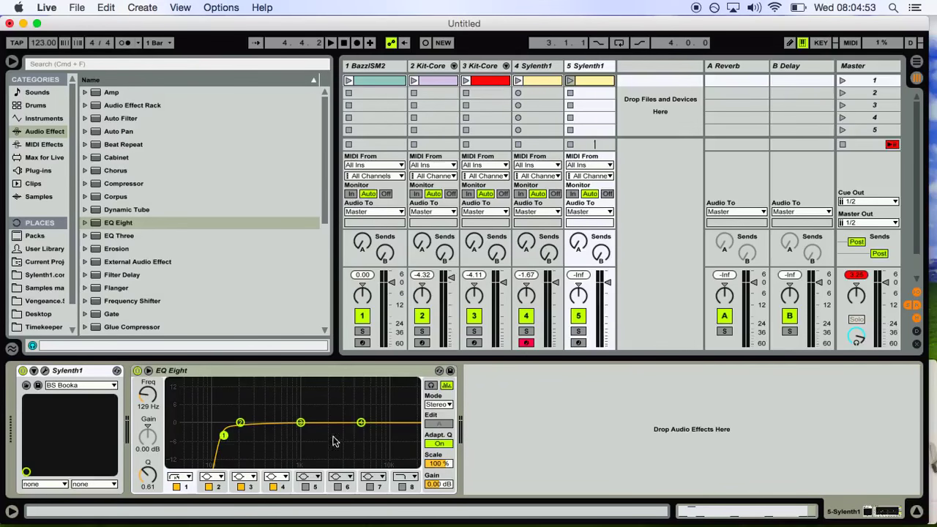
drag(233, 423, 169, 433)
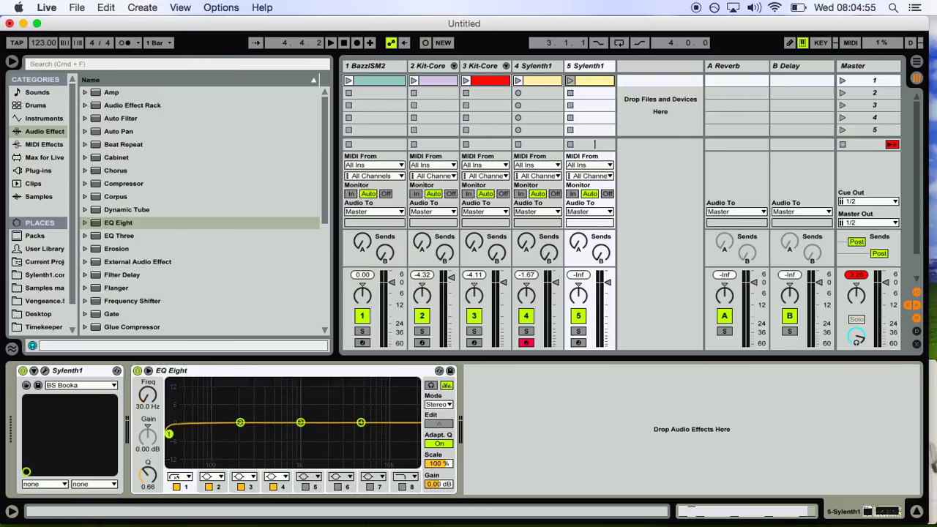
click(361, 422)
click(282, 476)
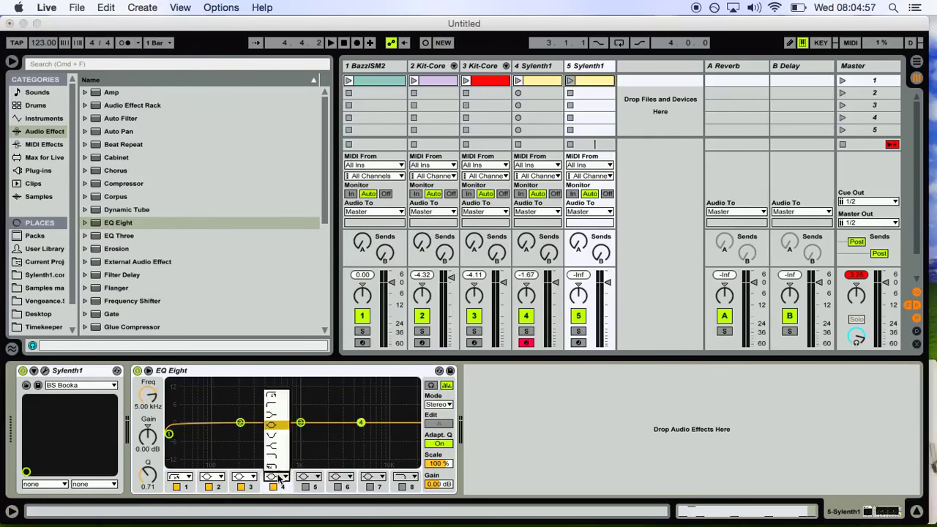
click(279, 470)
drag(361, 432, 242, 431)
Add LFOTool to the second Sylenth1 track and load the Sidechain-6 preset.
click(38, 170)
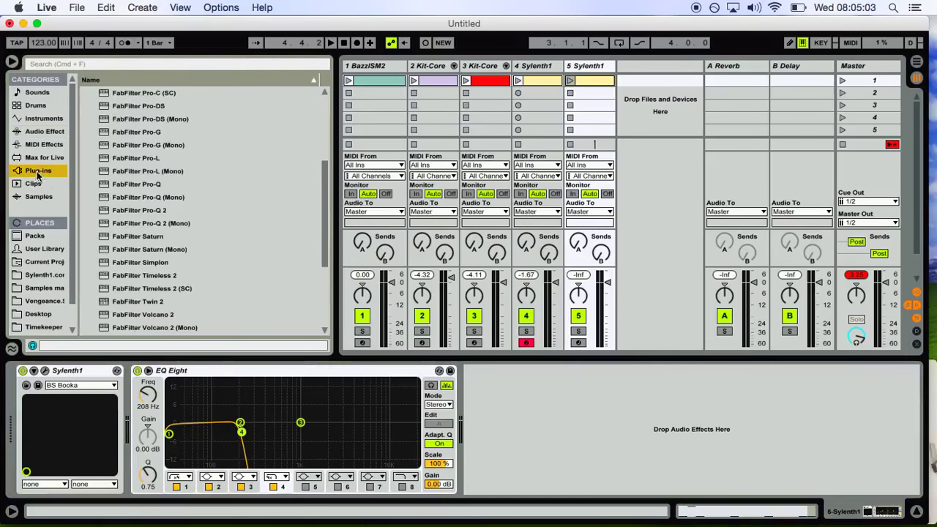
click(206, 65)
text(LFO)
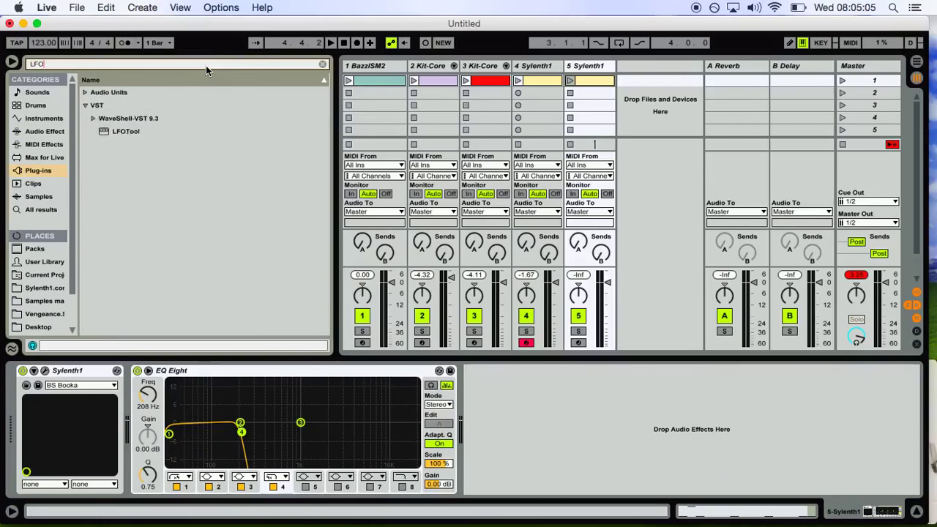
drag(113, 119, 590, 128)
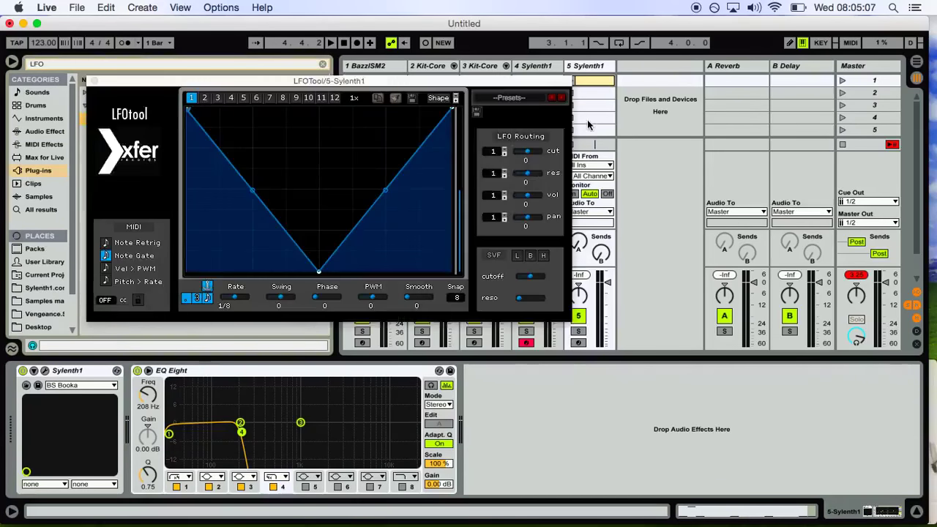
click(521, 104)
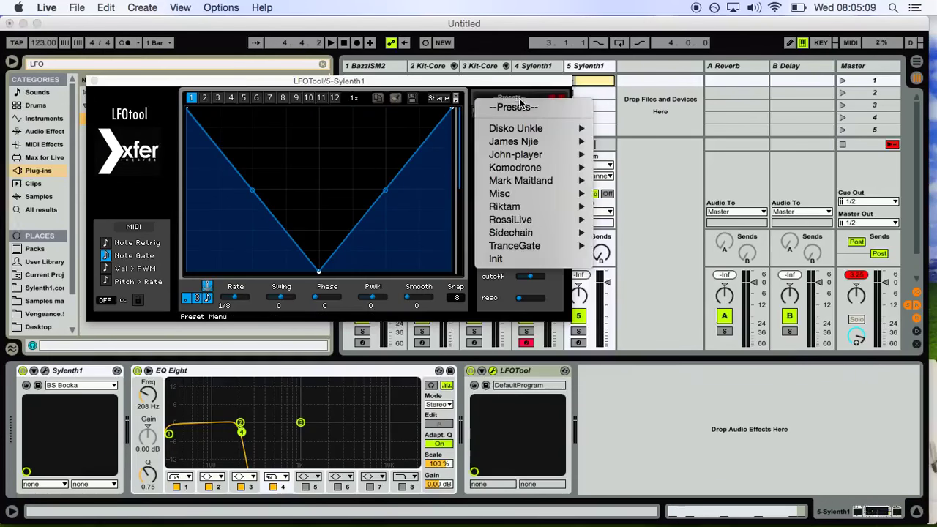
mouse_move(535, 233)
click(618, 297)
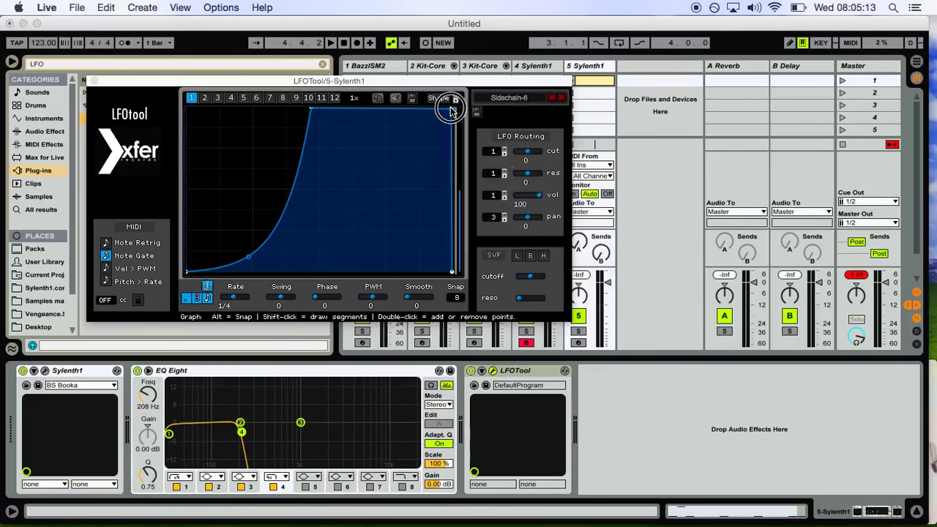
Slightly shorten the sidechain curve's top, close LFOTool, and launch scene 1.
drag(452, 109, 450, 109)
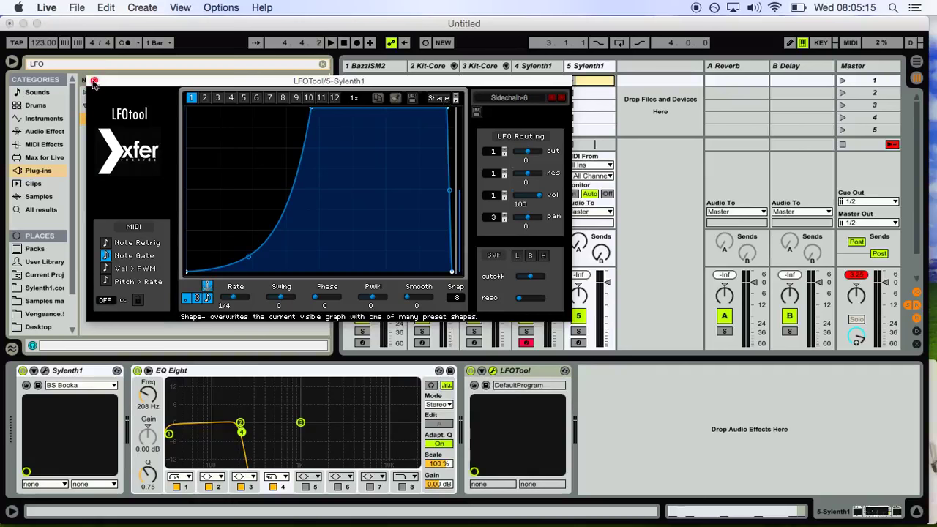
click(94, 81)
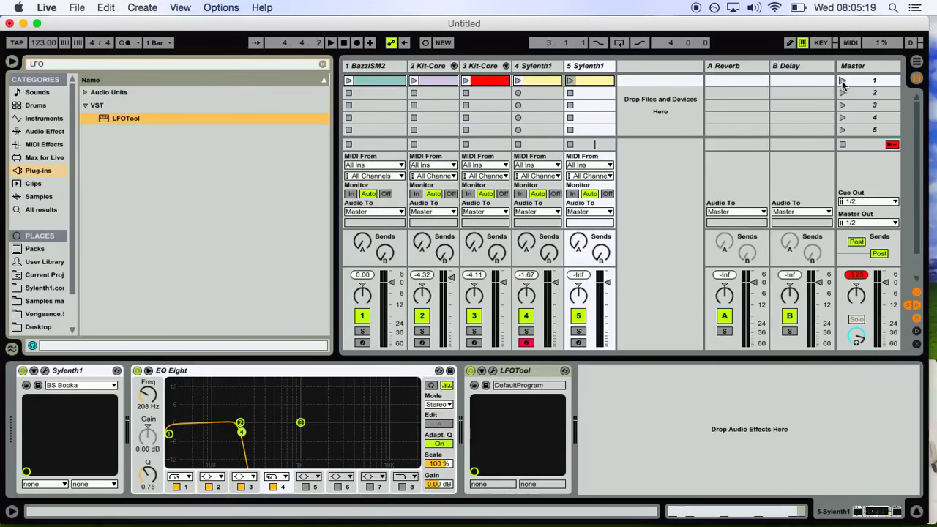
click(841, 80)
In the Sylenth1 editor, raise the Filter Control cutoff and set Filter B Cutoff to 32.72 Hz.
click(935, 396)
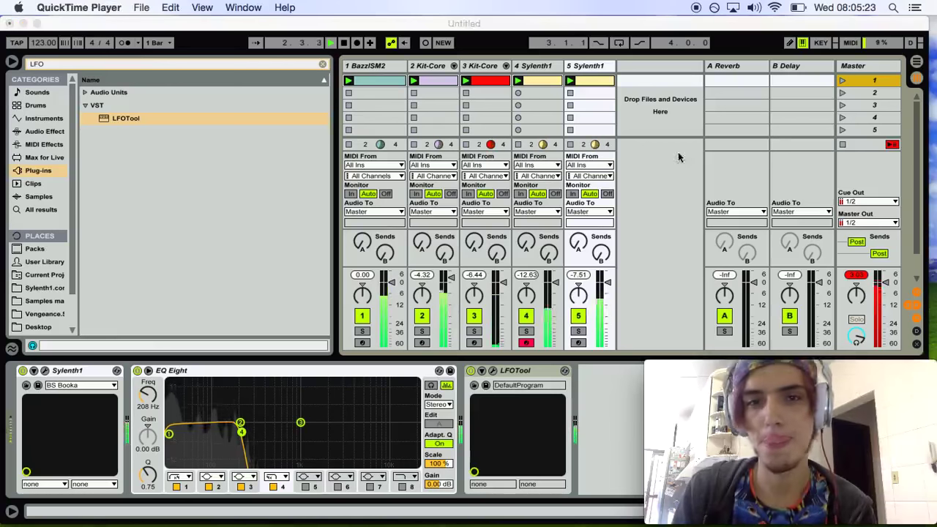
click(594, 70)
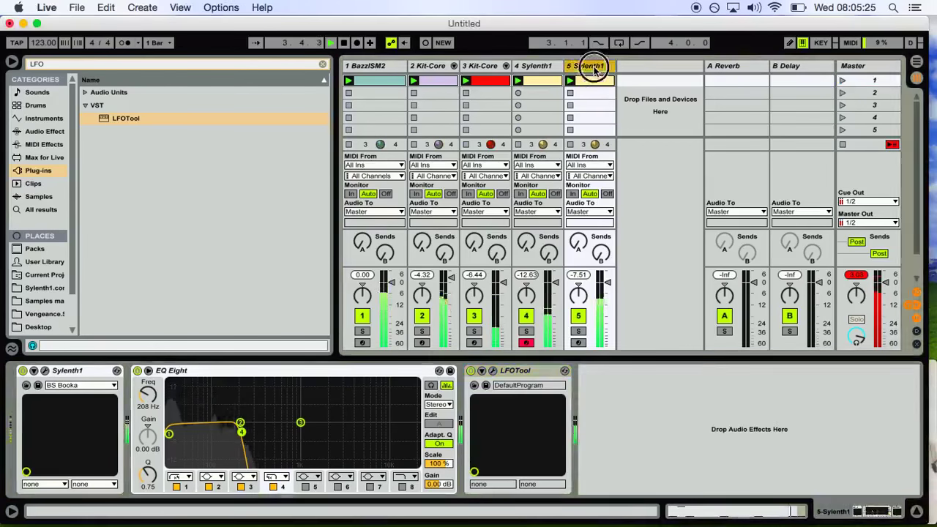
click(44, 370)
drag(125, 301, 141, 265)
drag(122, 233, 124, 206)
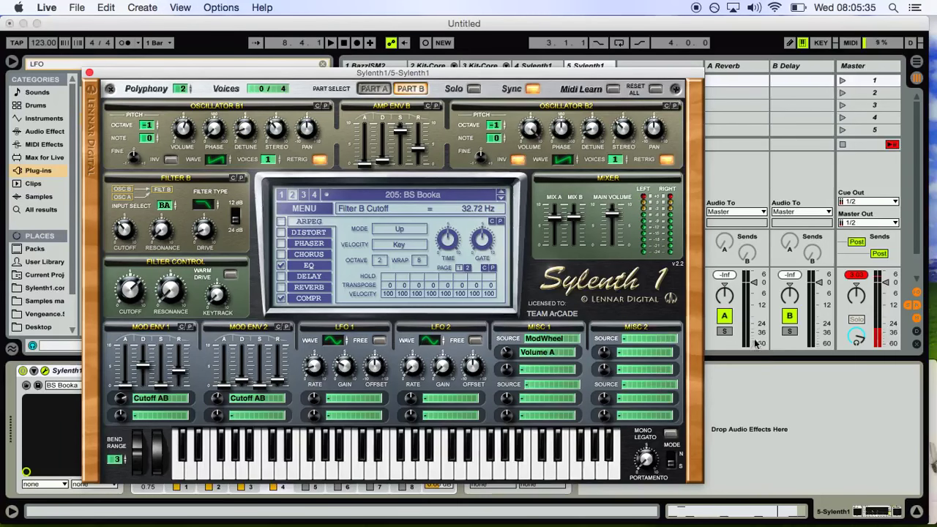
click(774, 374)
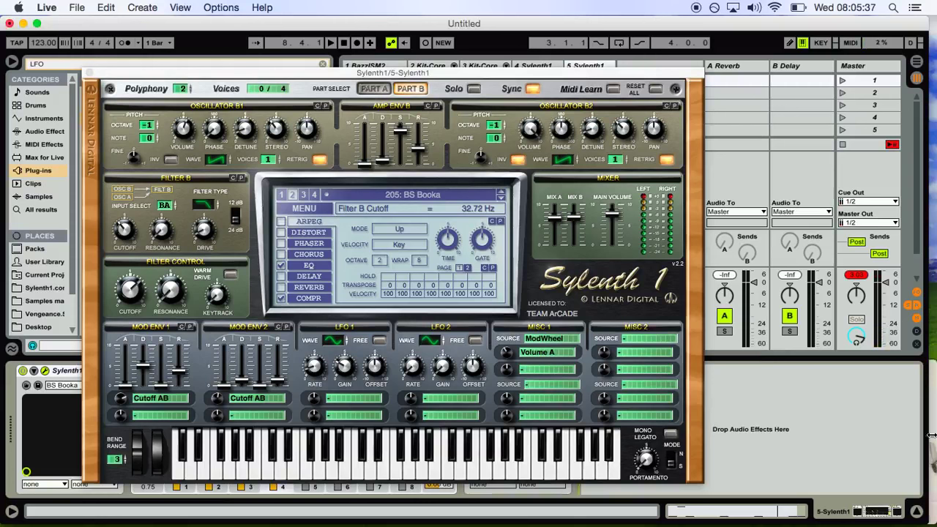